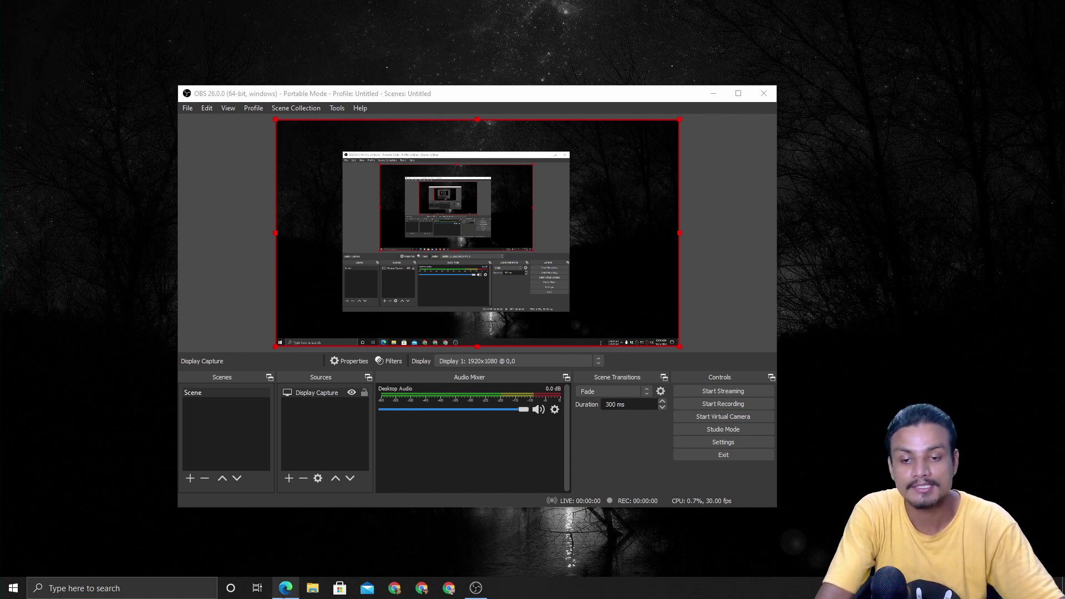
Step: Switch Edge to the GitHub Releases tab and close the obsproject.com tab
click(284, 591)
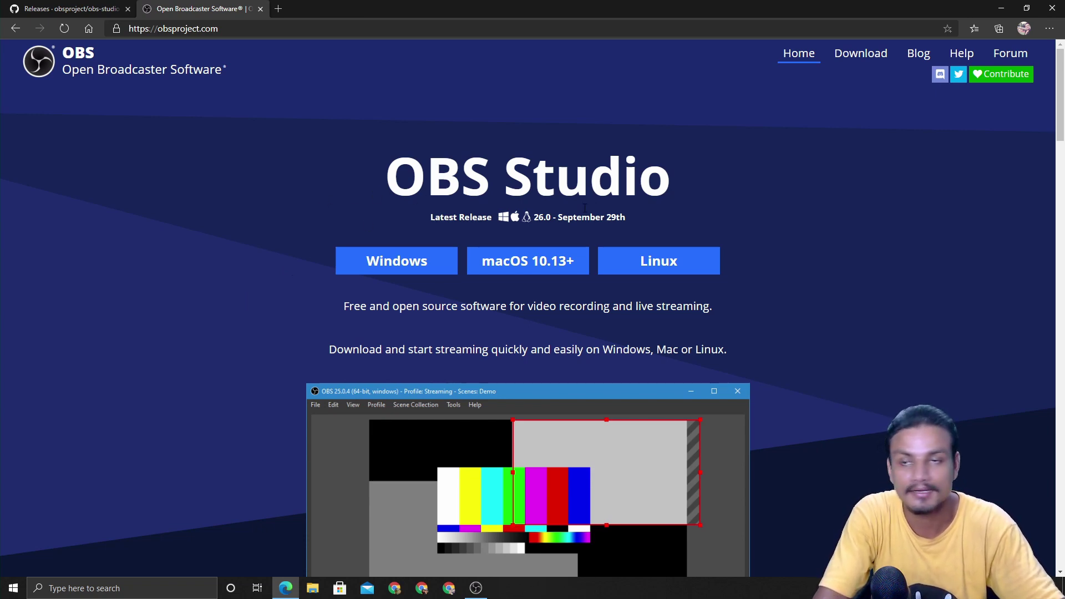
click(72, 8)
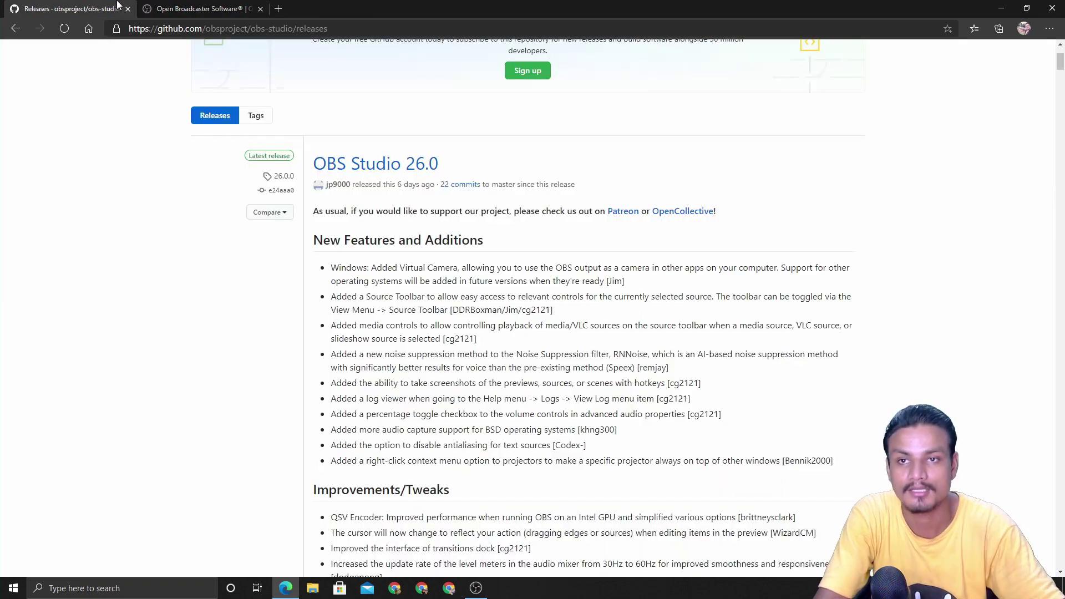
click(260, 9)
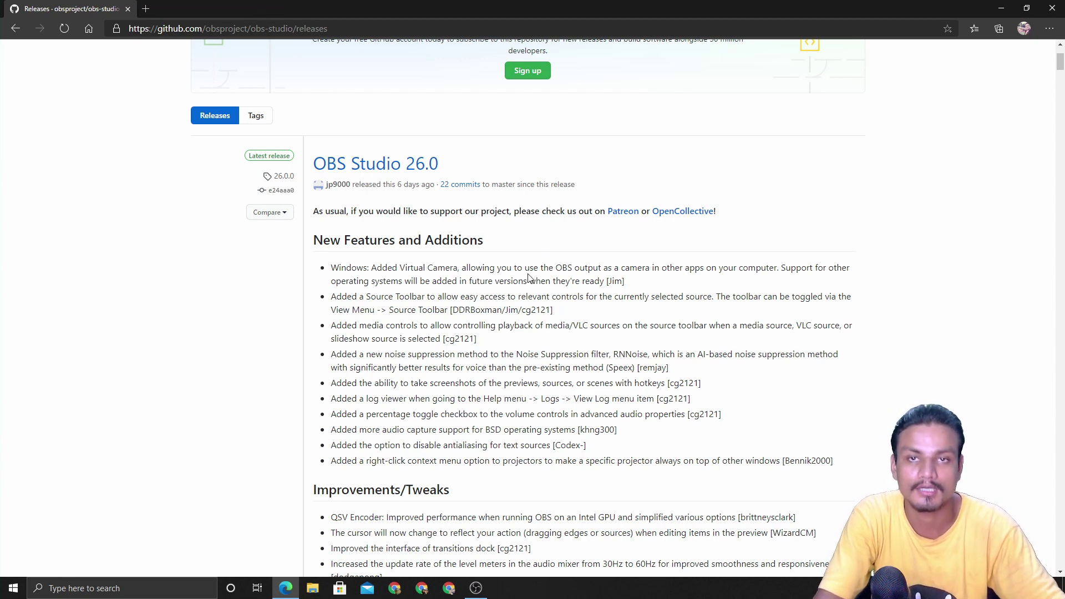
Step: Scroll through the OBS Studio 26.0 release notes
scroll(521, 283, down, 1)
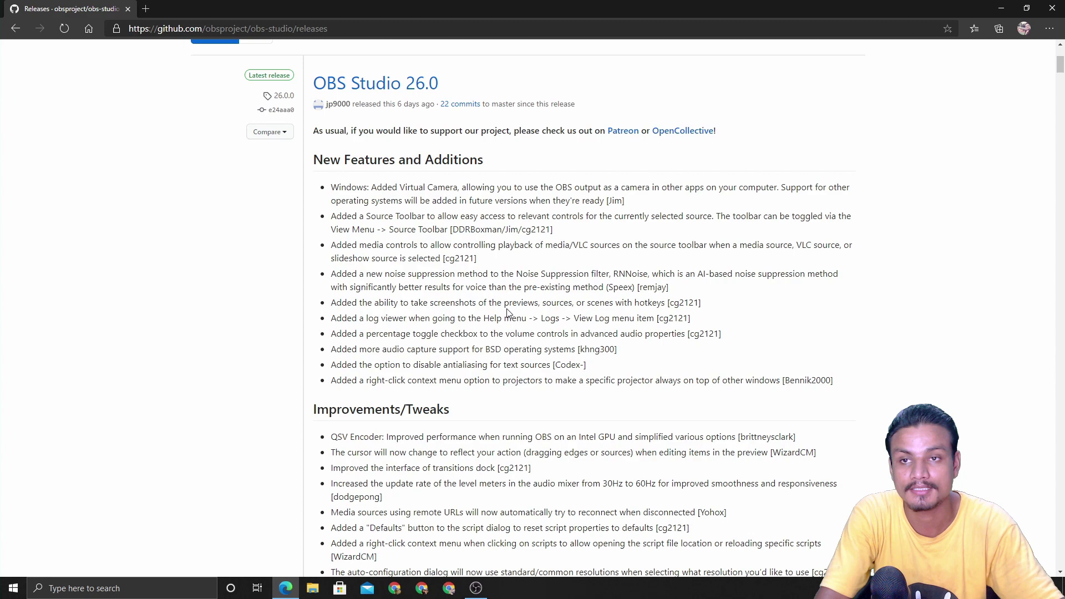
scroll(508, 312, up, 2)
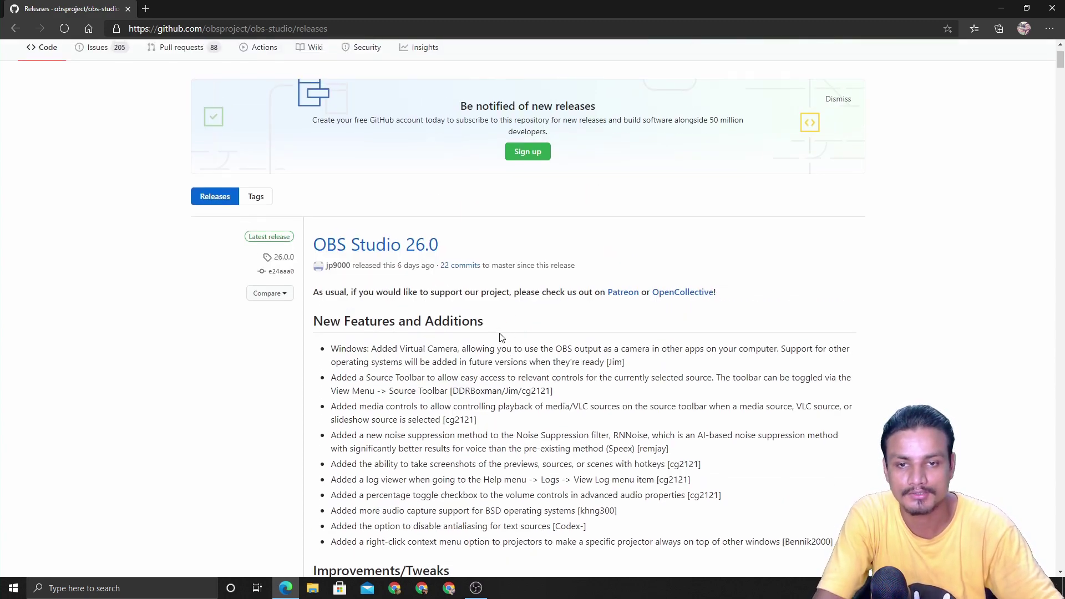
scroll(508, 338, down, 5)
scroll(485, 313, up, 3)
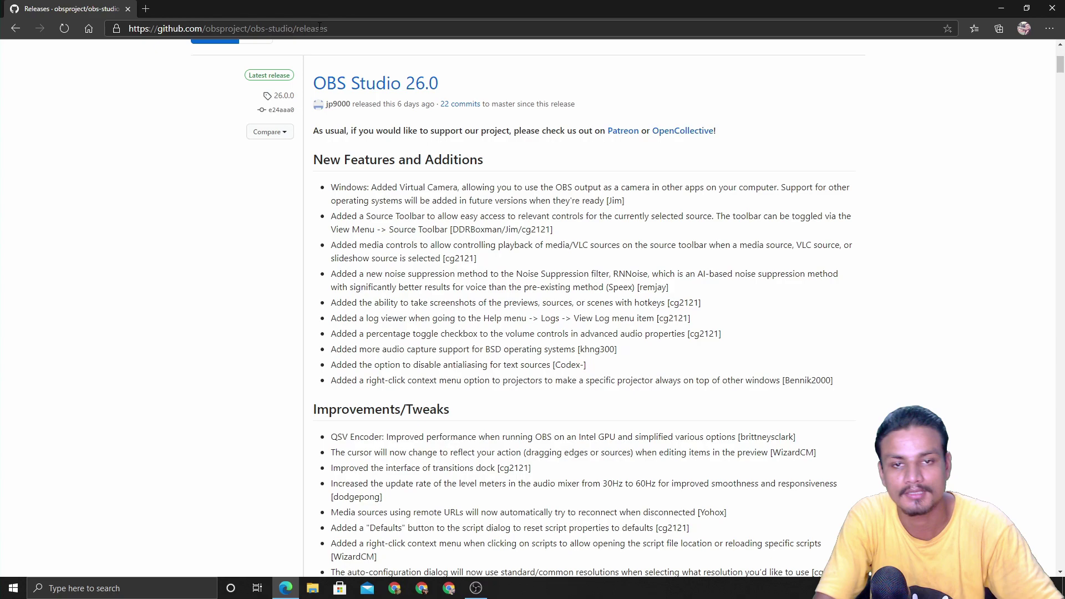
scroll(636, 305, down, 20)
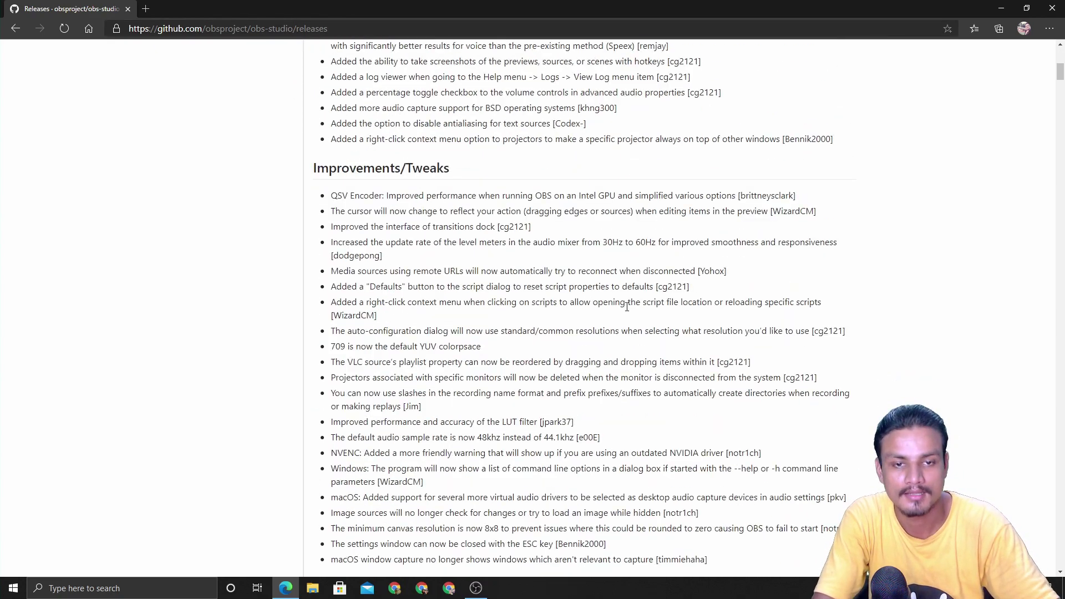
scroll(520, 315, down, 5)
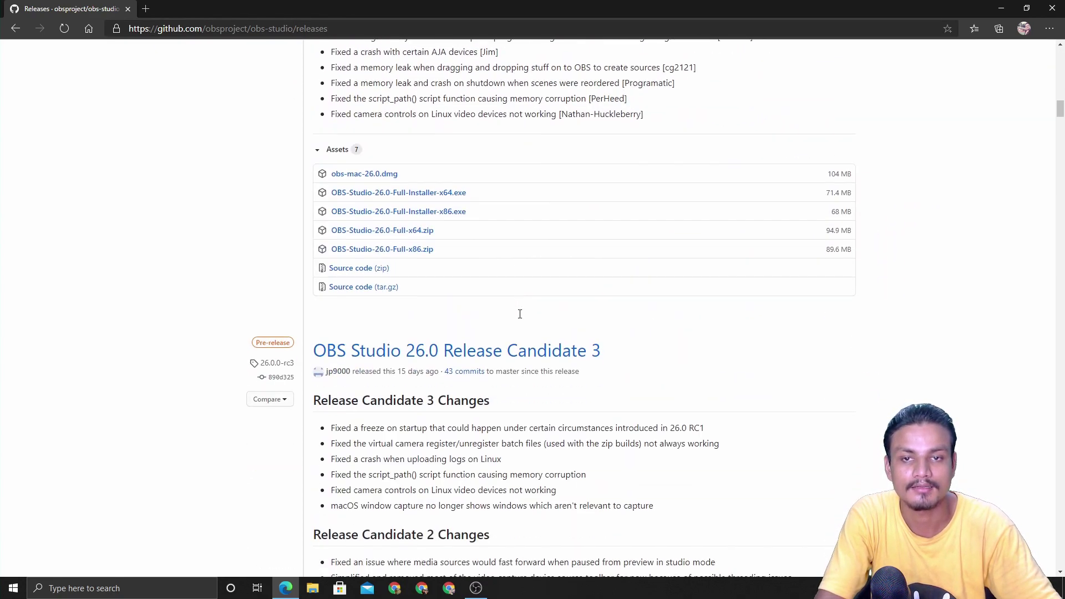
scroll(518, 312, up, 20)
scroll(444, 330, up, 9)
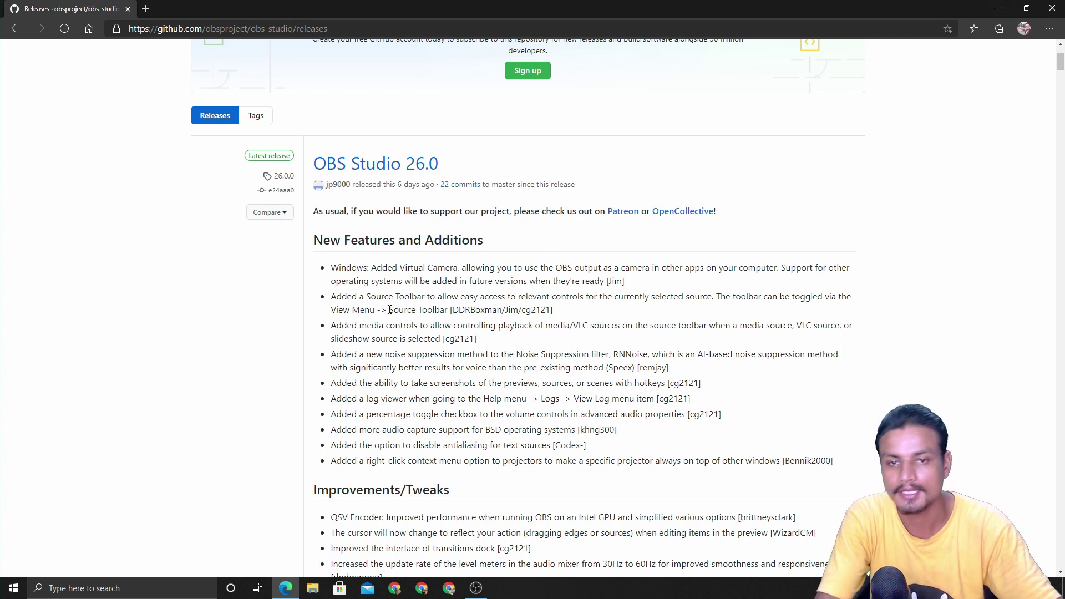
Step: Highlight the Virtual Camera bullet in the 26.0 notes twice, clearing the selection each time
drag(626, 285, 329, 272)
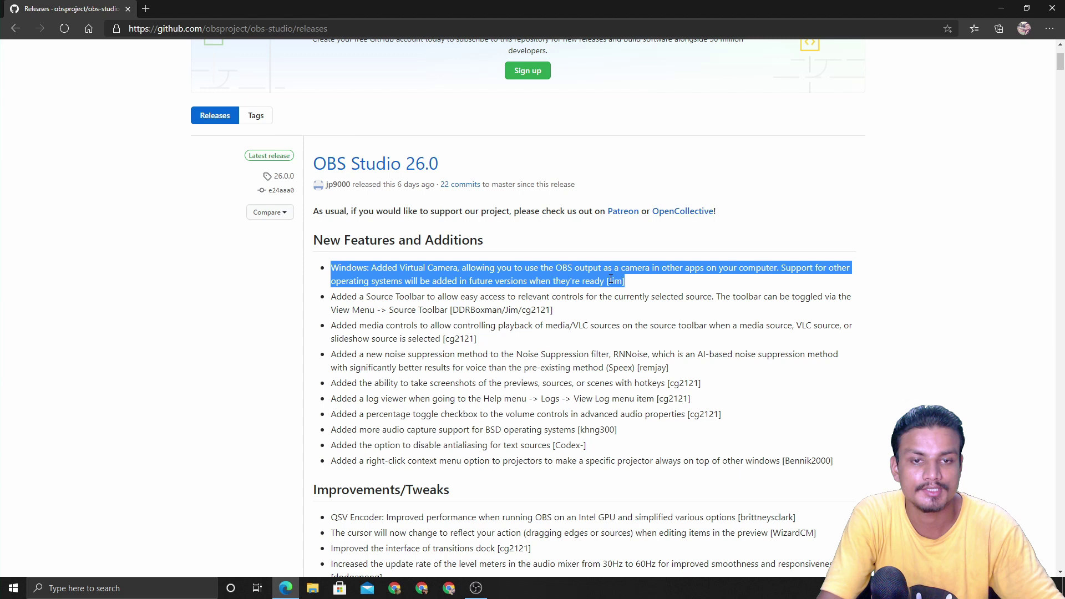
click(544, 281)
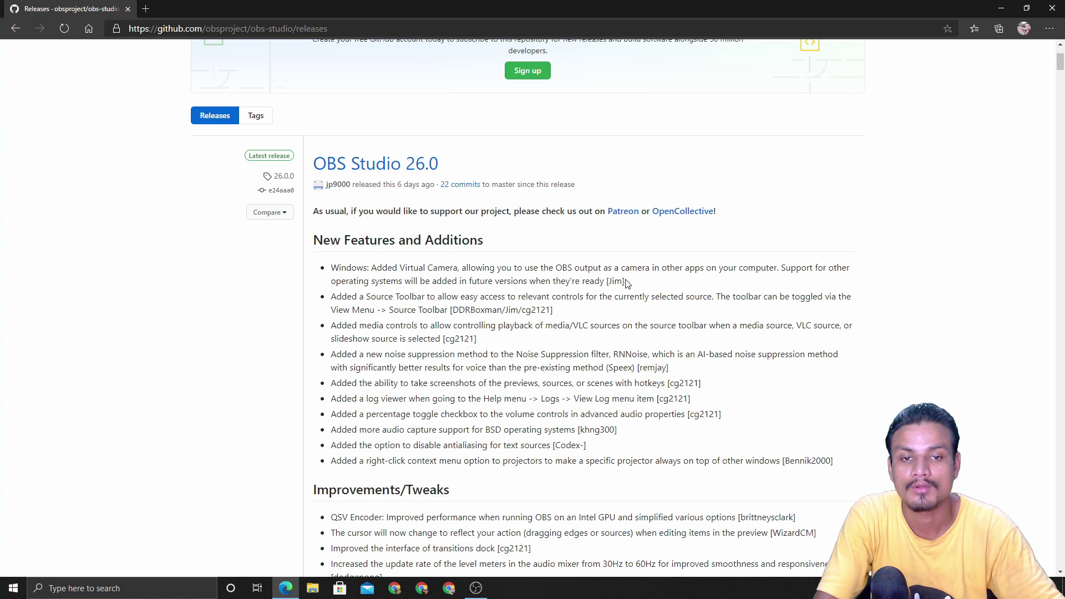
drag(626, 281, 373, 267)
click(504, 289)
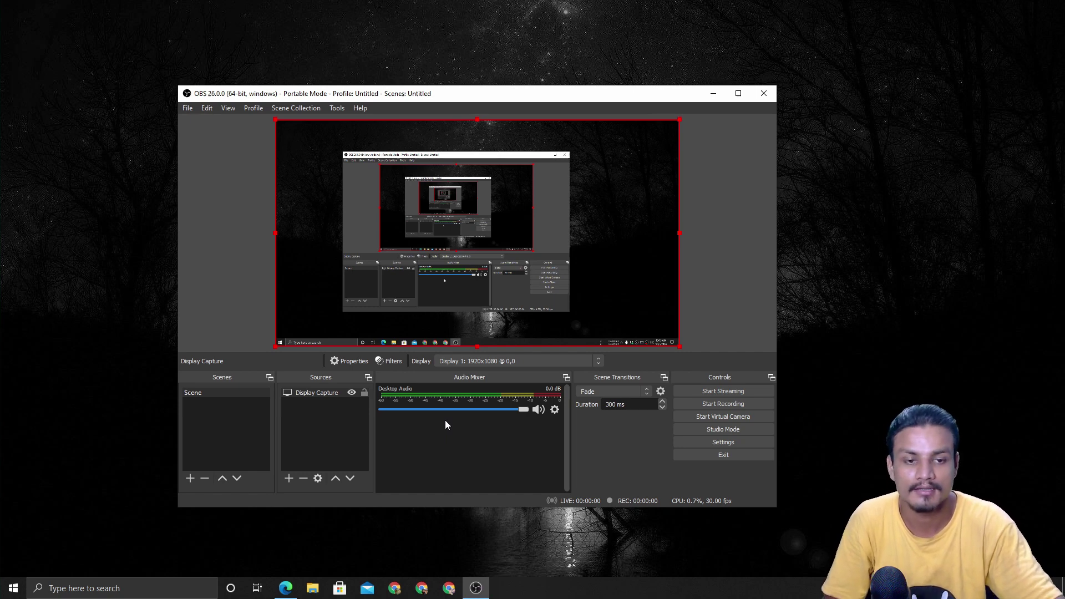
Step: Start the virtual camera and add a Video Capture Device source using OBS Virtual Camera
click(710, 422)
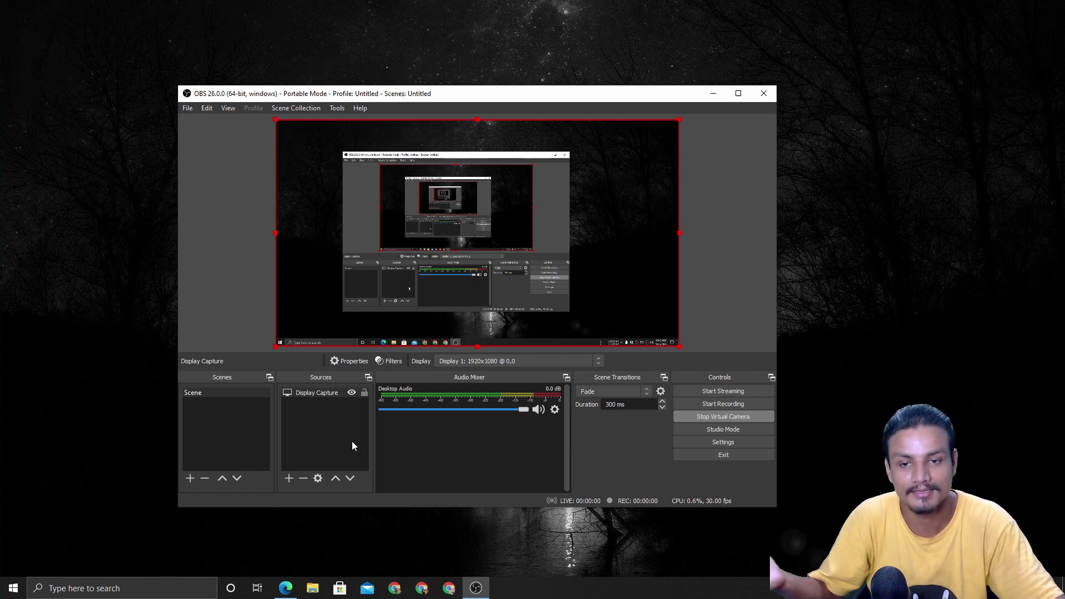
click(288, 478)
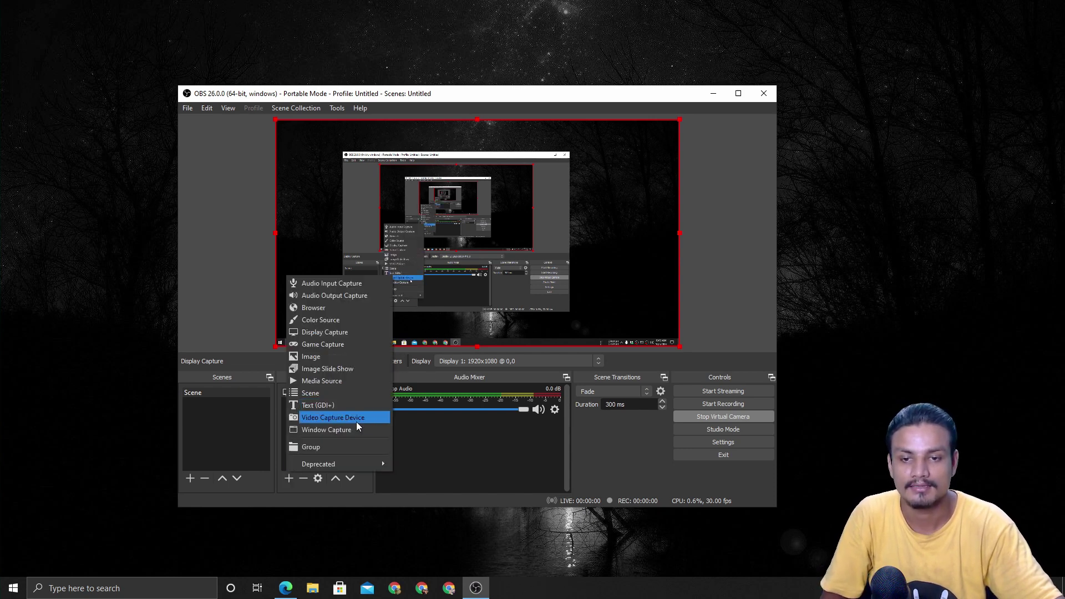
click(316, 418)
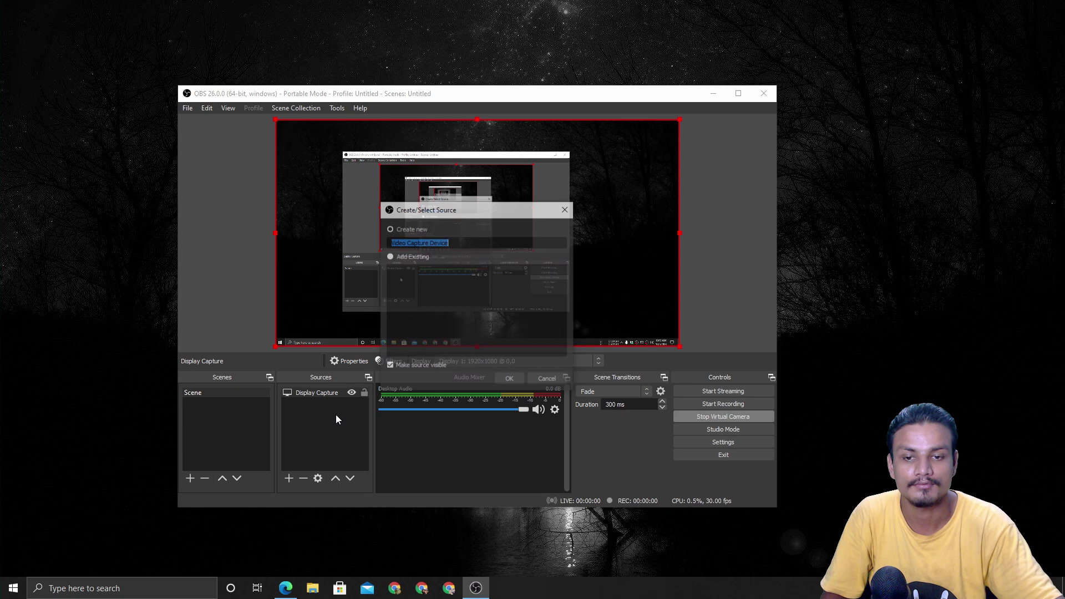
click(510, 380)
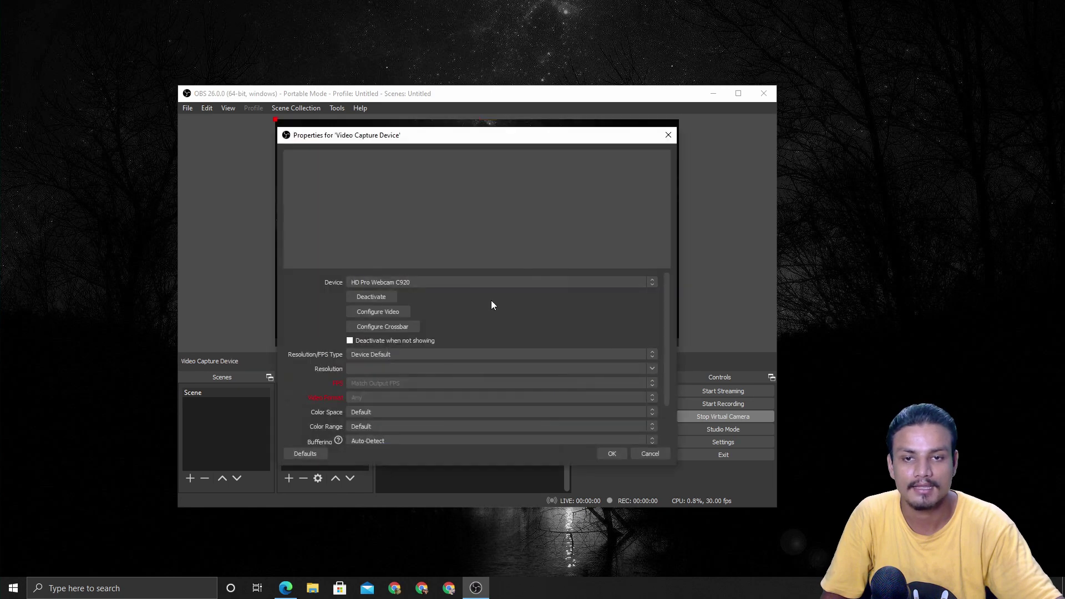
click(453, 283)
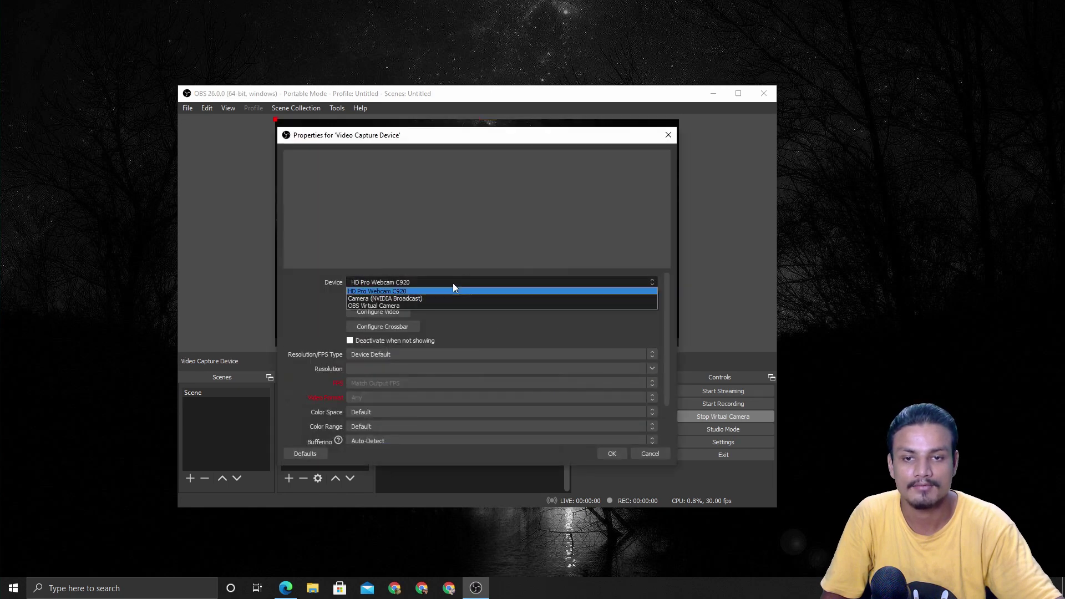
click(384, 306)
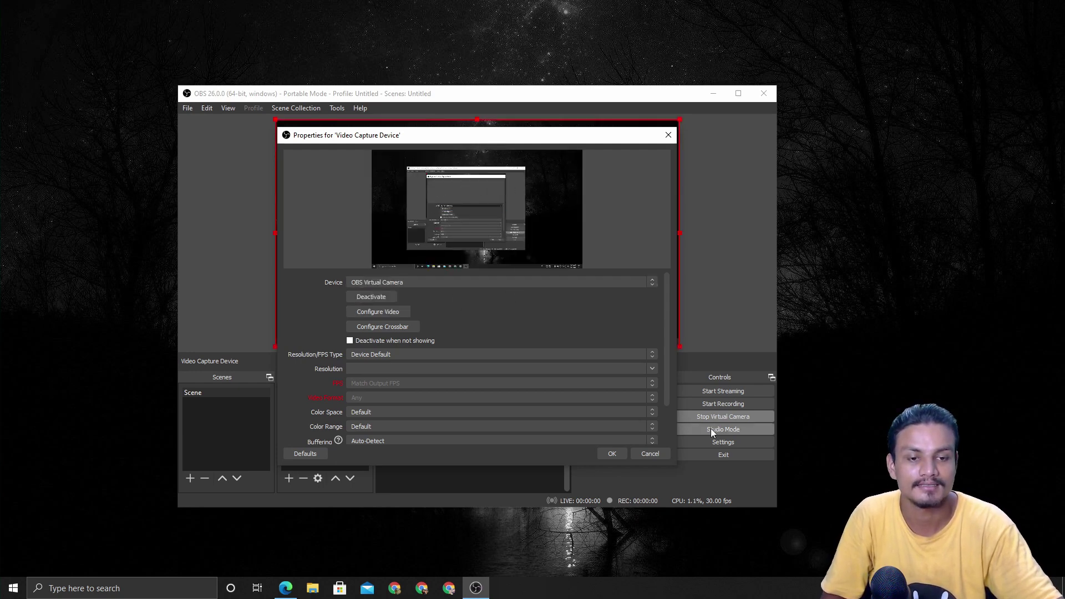
click(651, 455)
Step: Remove the temporary Video Capture Device source
click(305, 392)
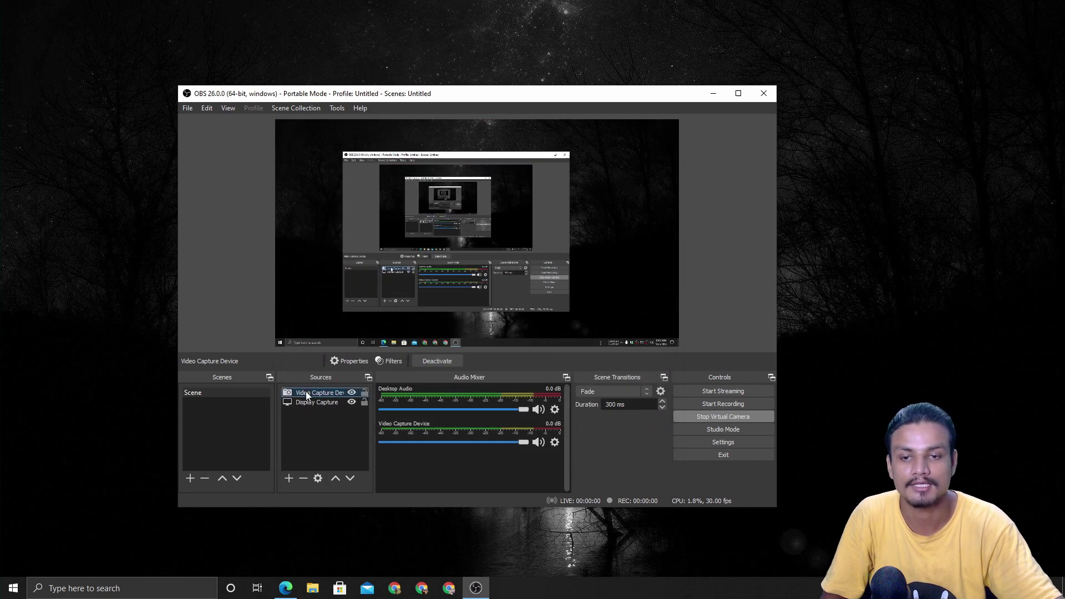
click(304, 478)
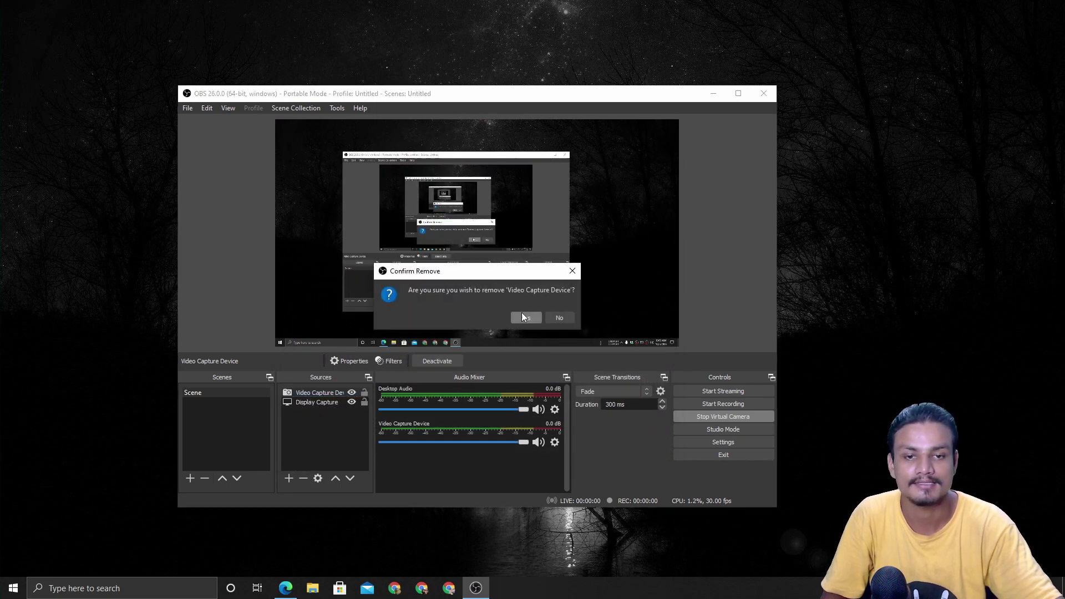
click(524, 317)
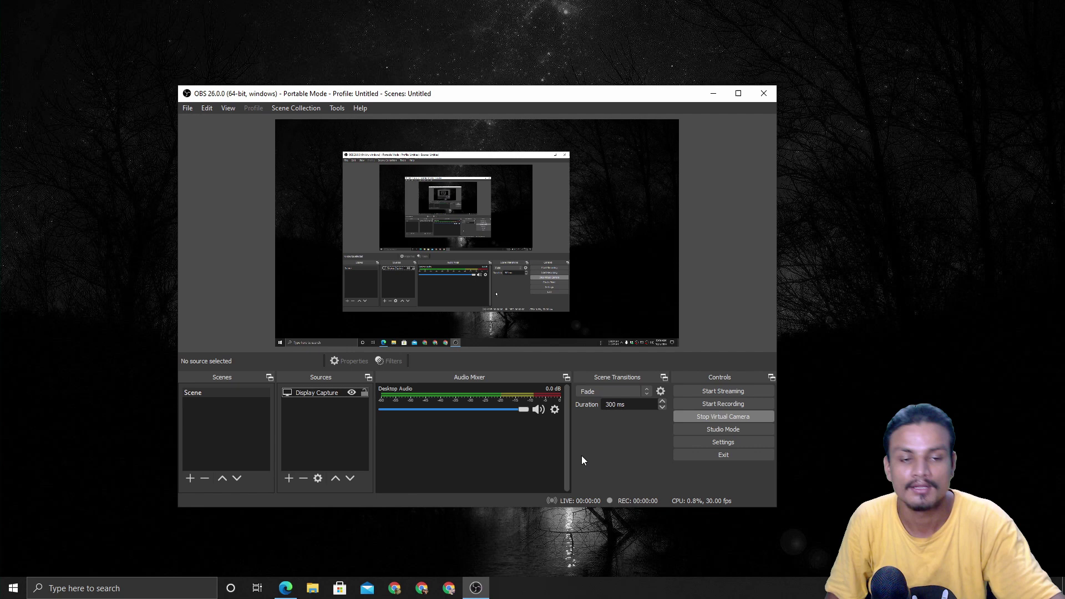
Step: Stop the virtual camera and delete the Noise Suppression filter from Mic/Aux
click(724, 415)
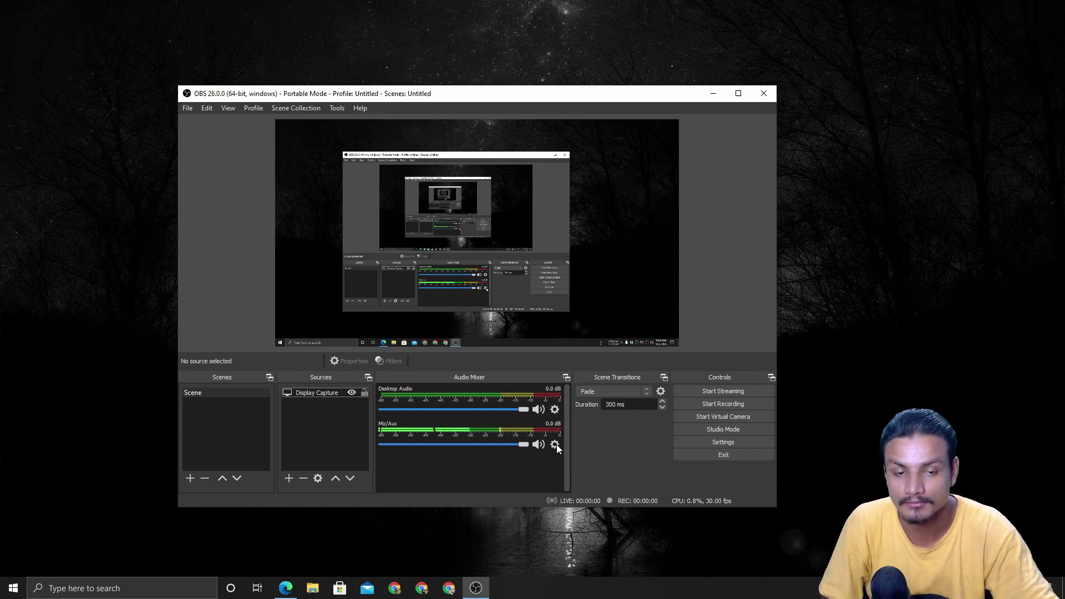
click(556, 445)
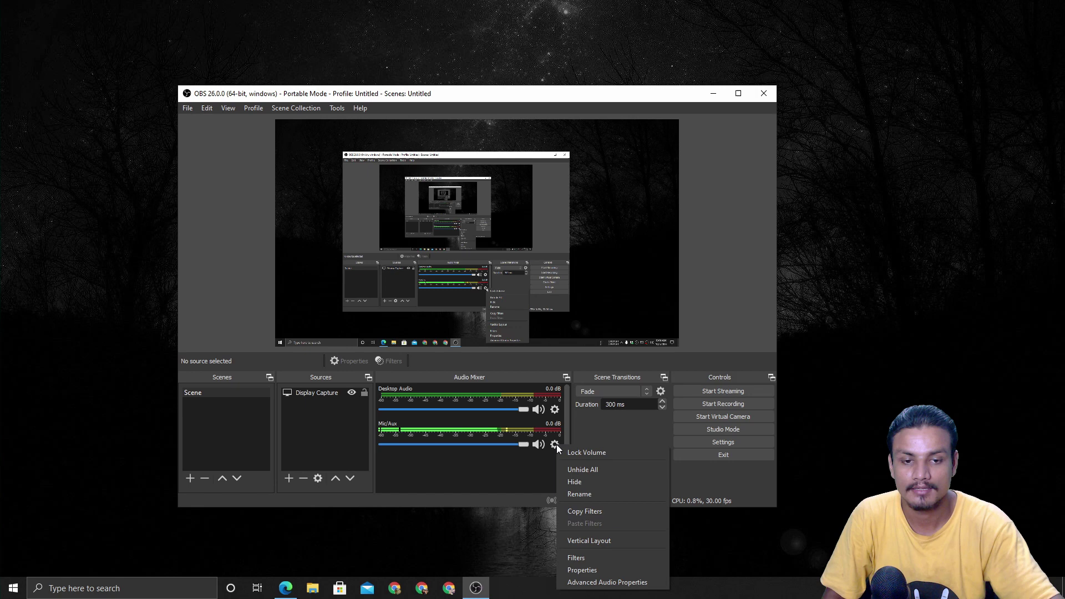
click(580, 558)
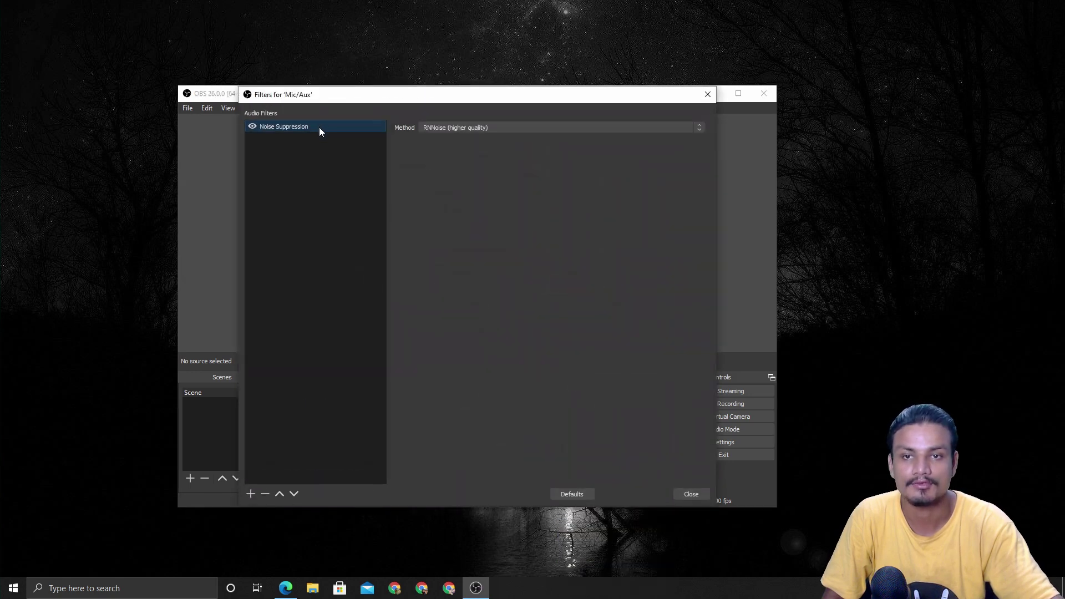
click(266, 492)
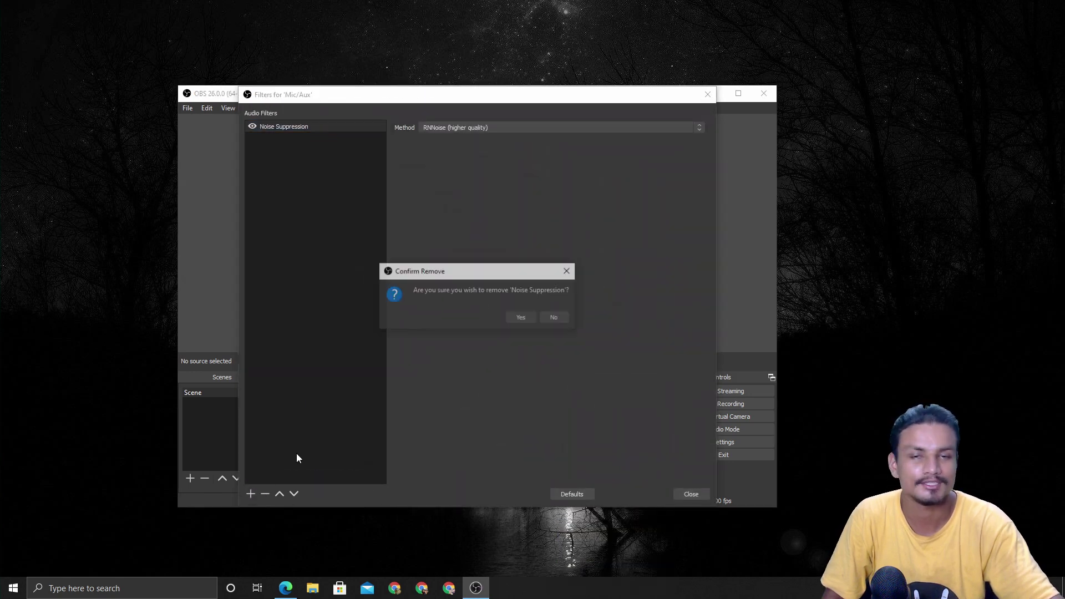
click(521, 318)
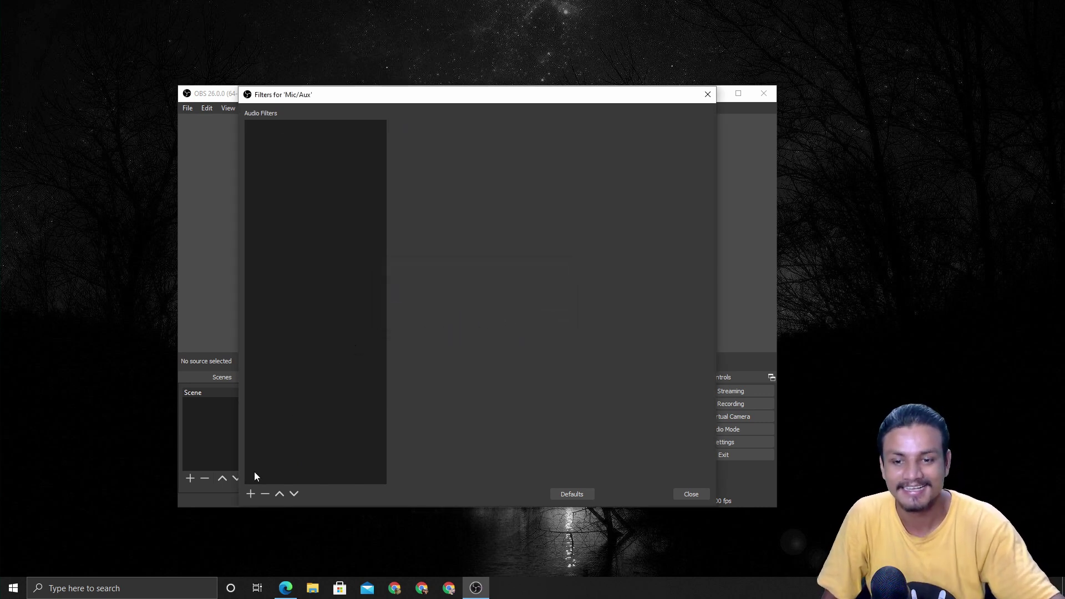
Step: Add a Noise Suppression filter back to Mic/Aux, keeping the RNNoise (higher quality) method
click(250, 493)
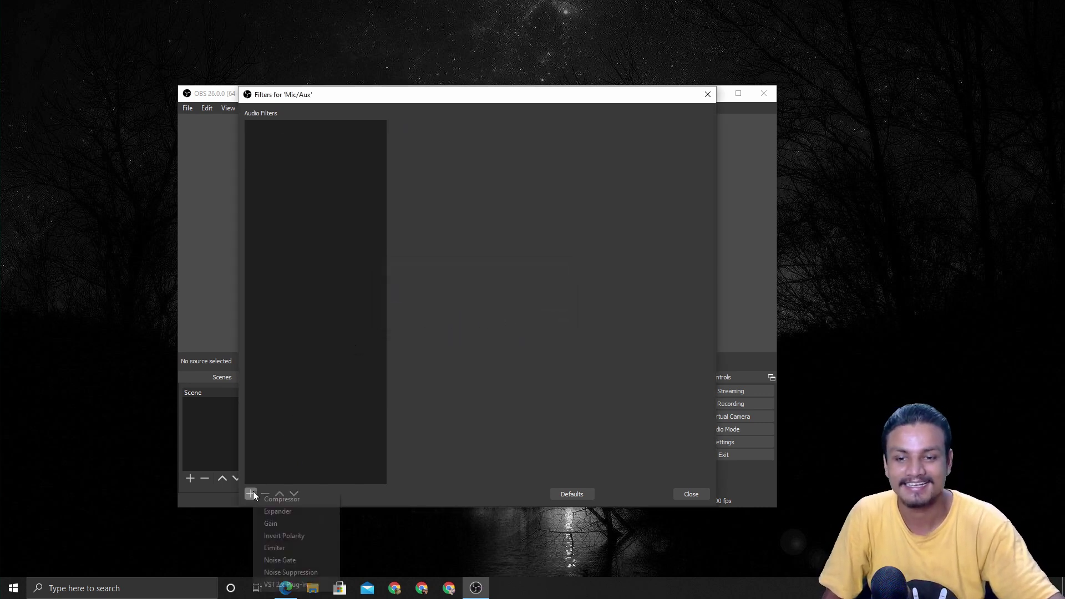
click(277, 573)
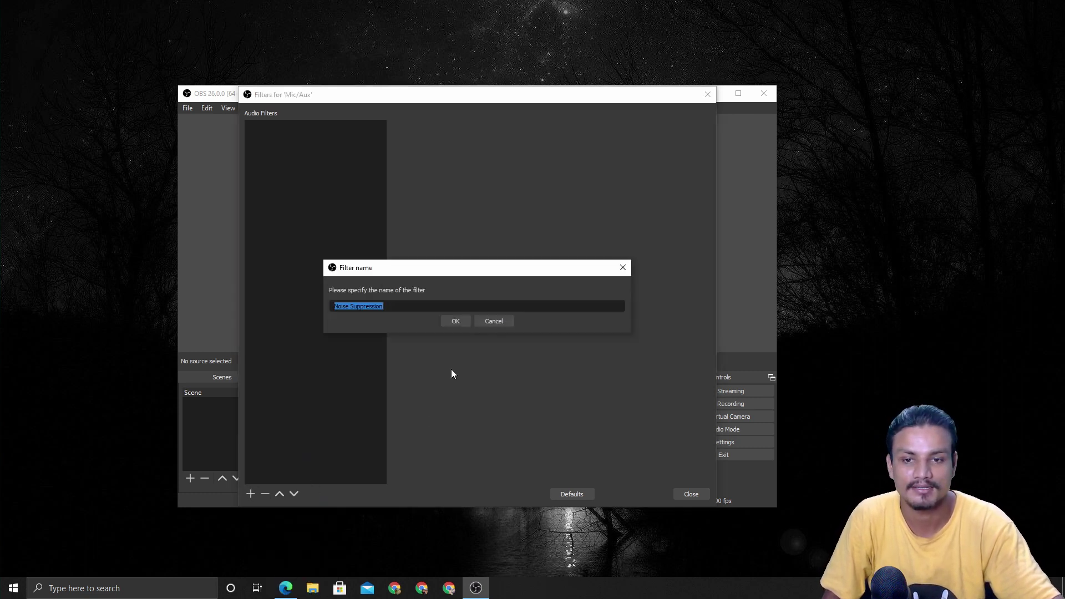
click(456, 321)
click(481, 128)
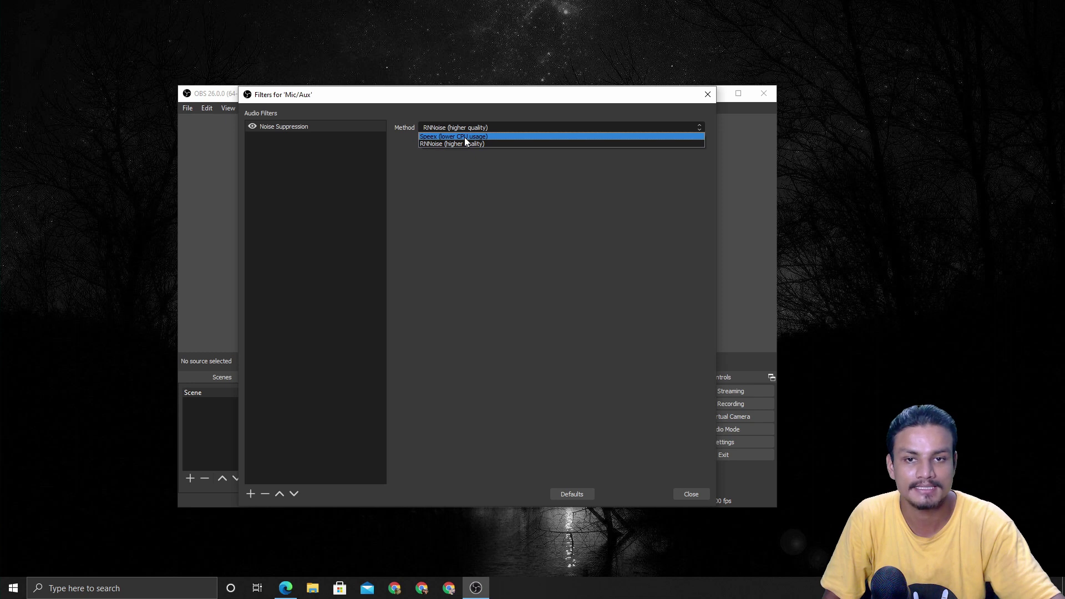
click(428, 146)
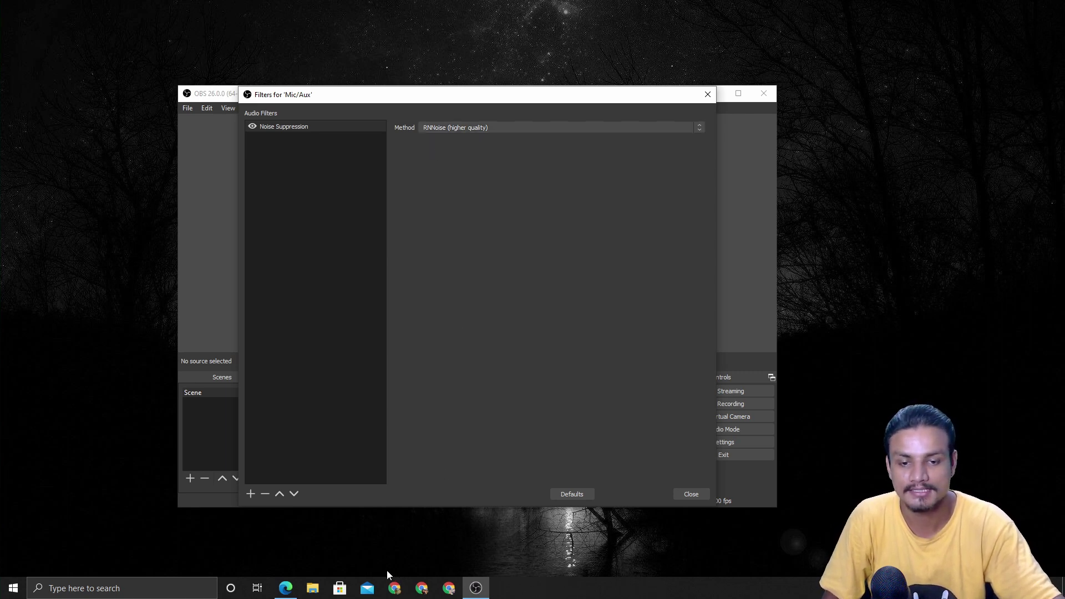
click(285, 588)
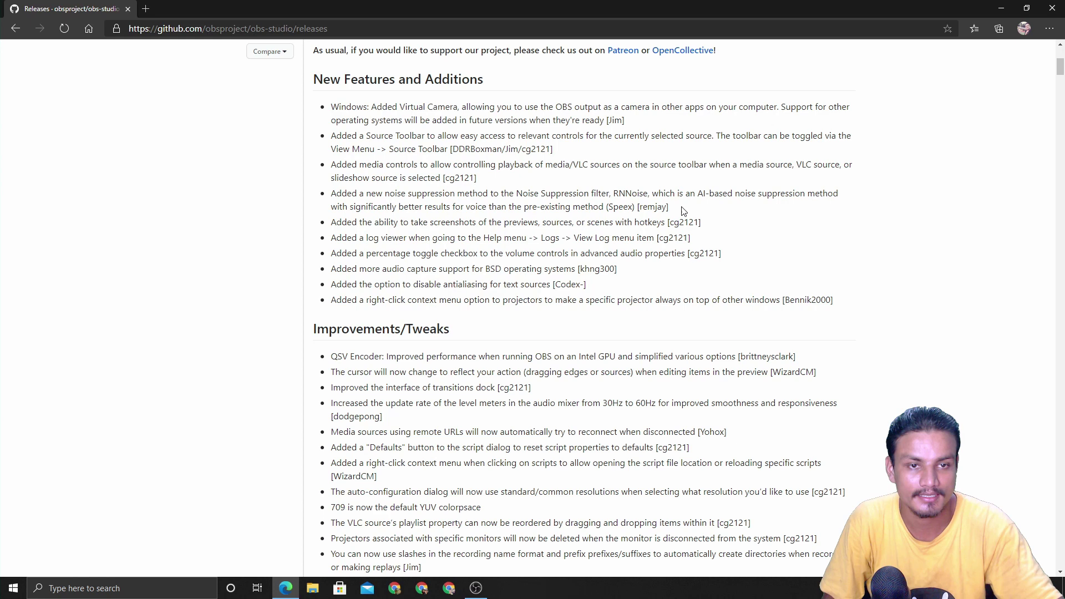
drag(697, 193, 803, 197)
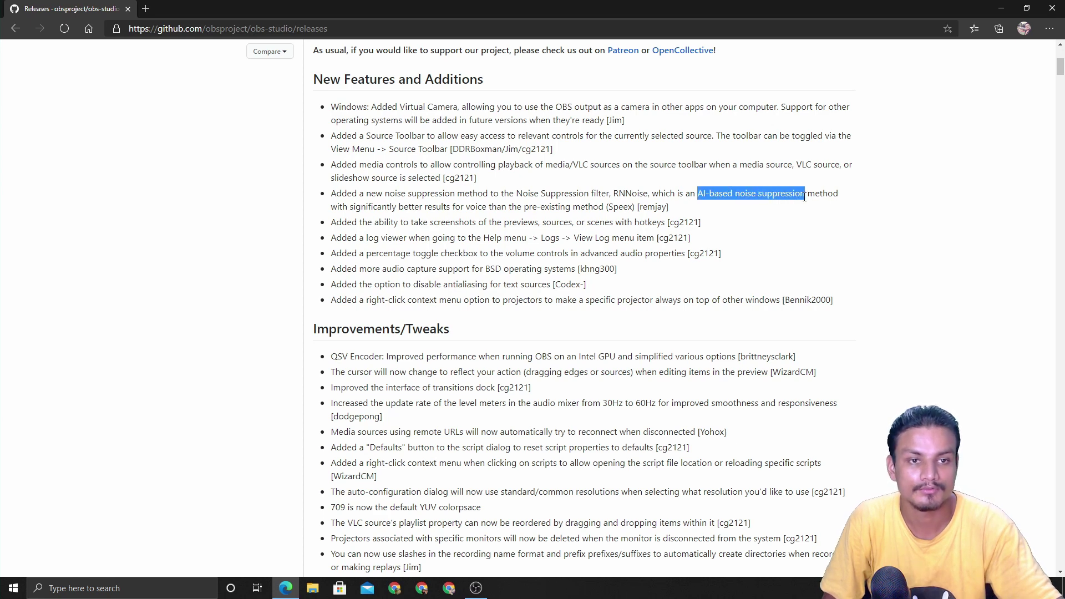
click(997, 10)
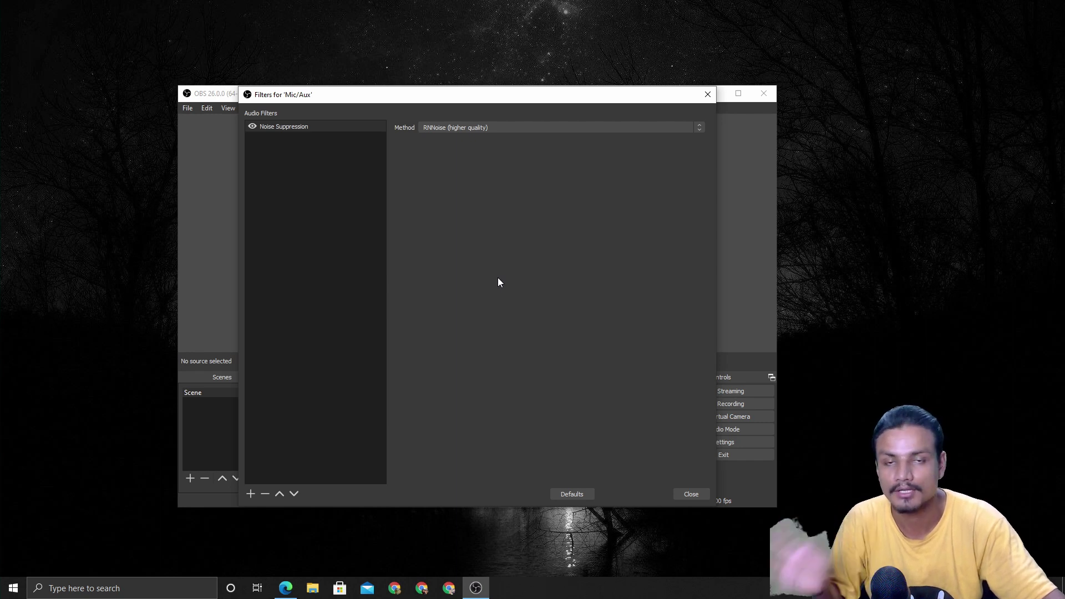
Step: Leave the method on RNNoise (higher quality) and close the Mic/Aux filters window
click(484, 131)
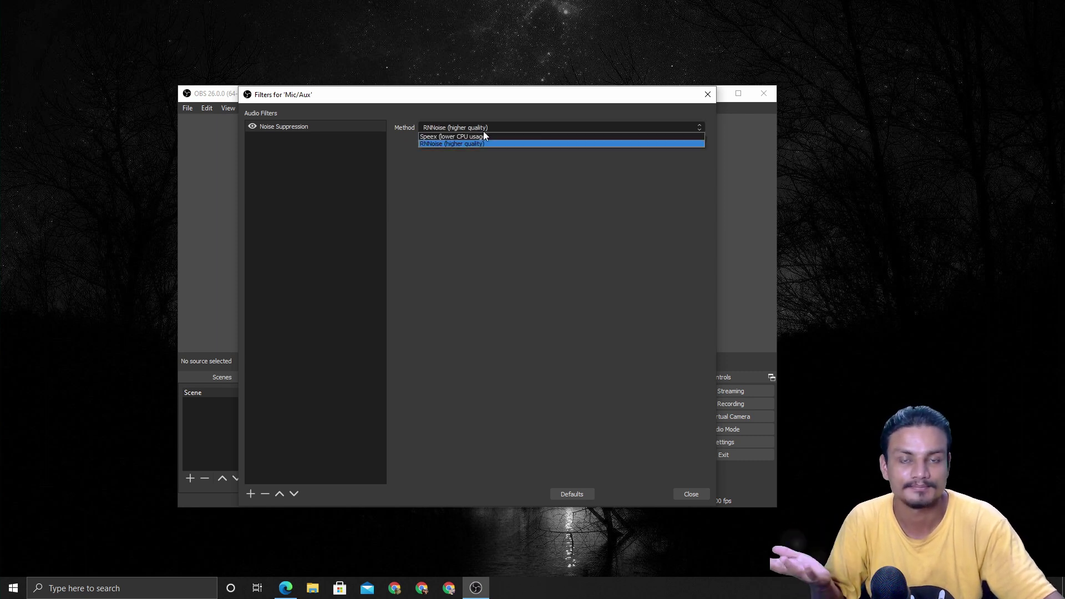
click(484, 131)
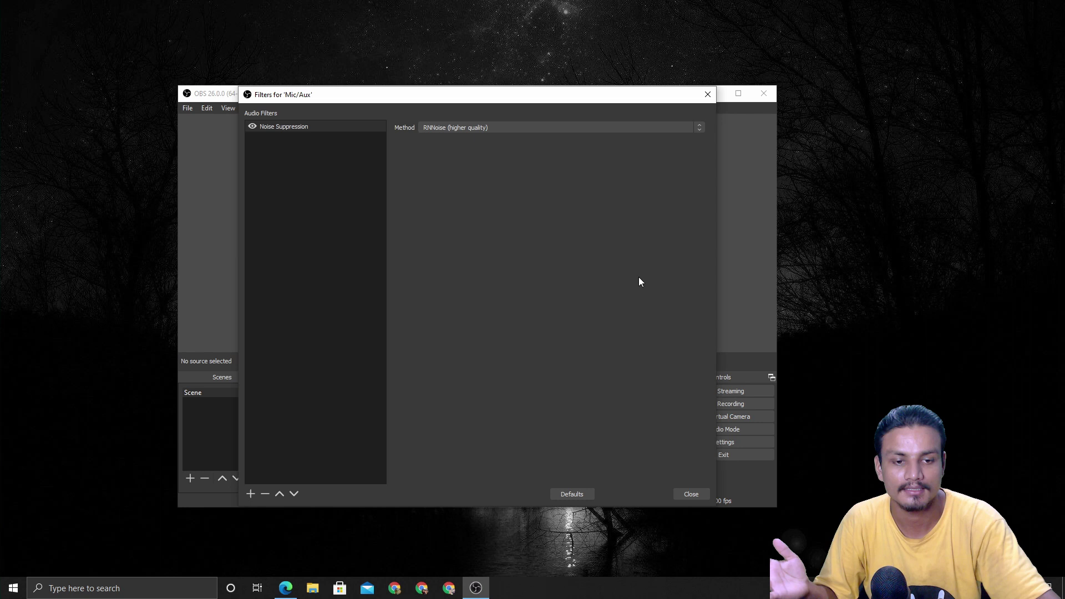
key(Escape)
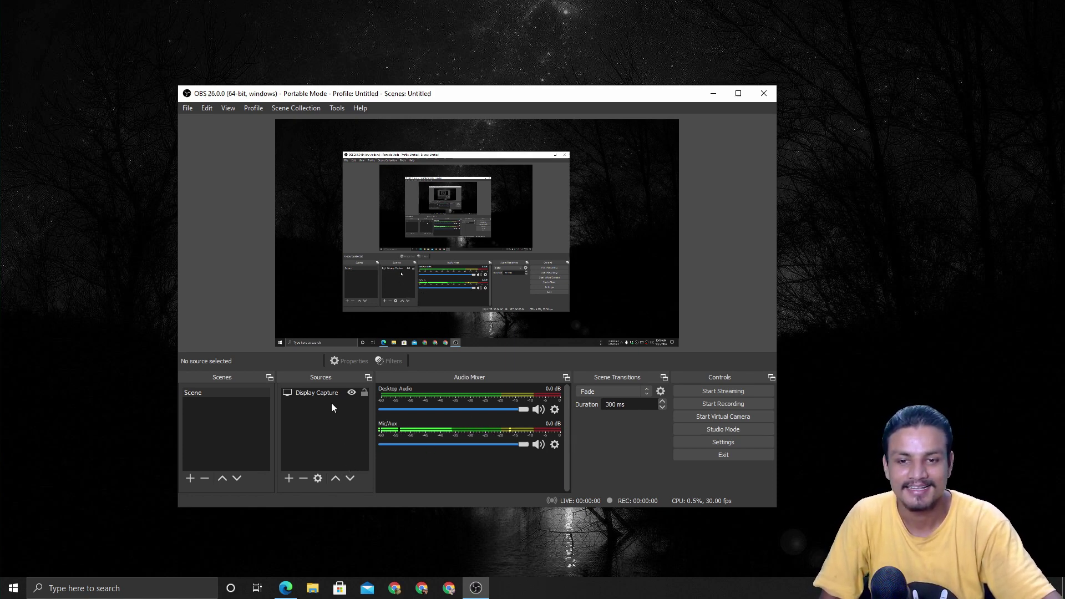
click(319, 396)
click(319, 430)
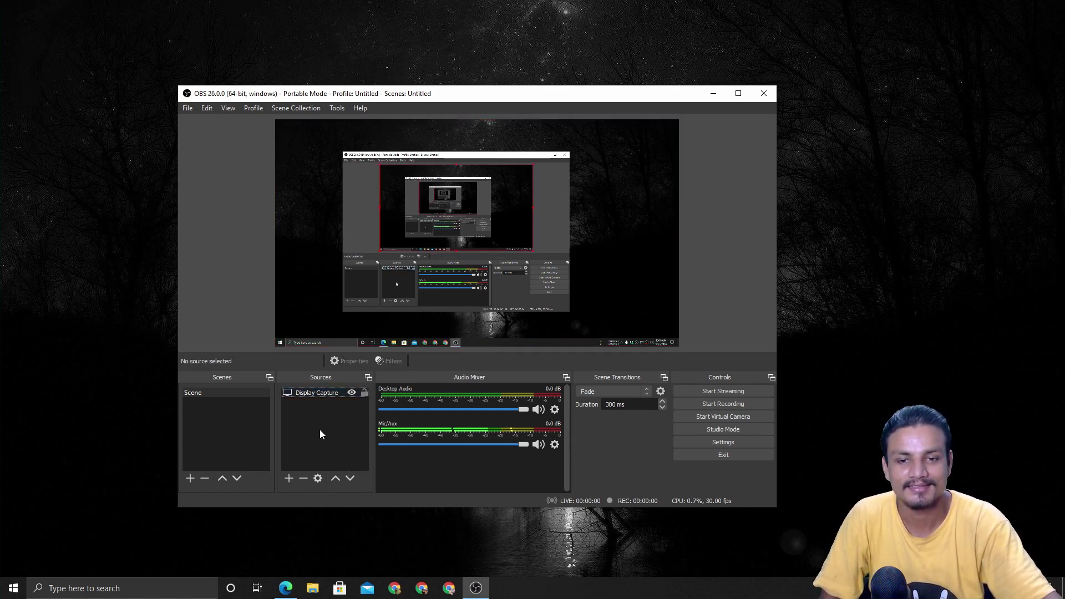
click(322, 392)
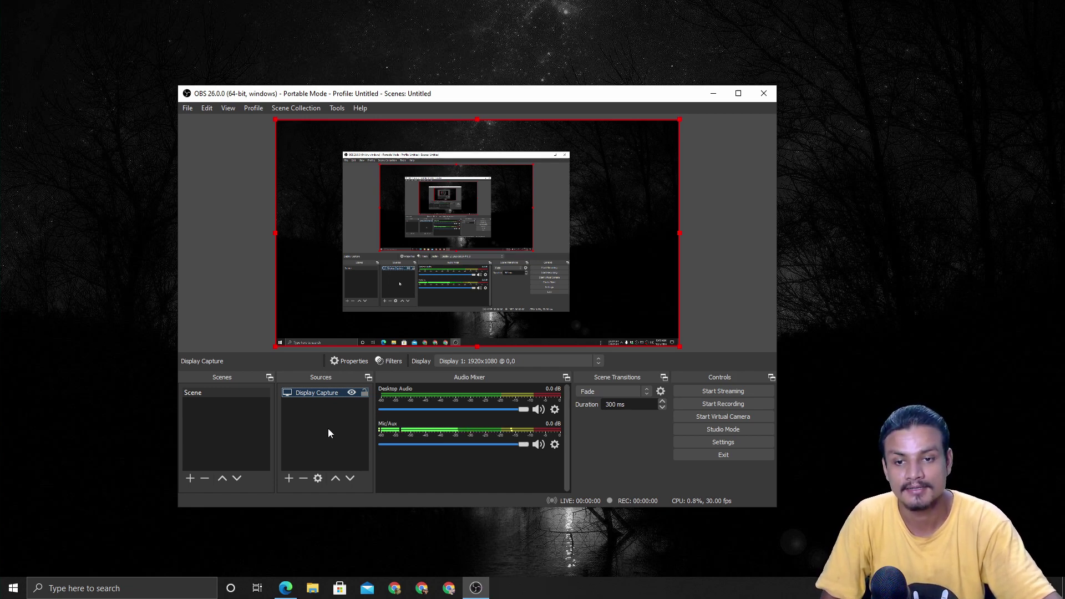
right_click(322, 393)
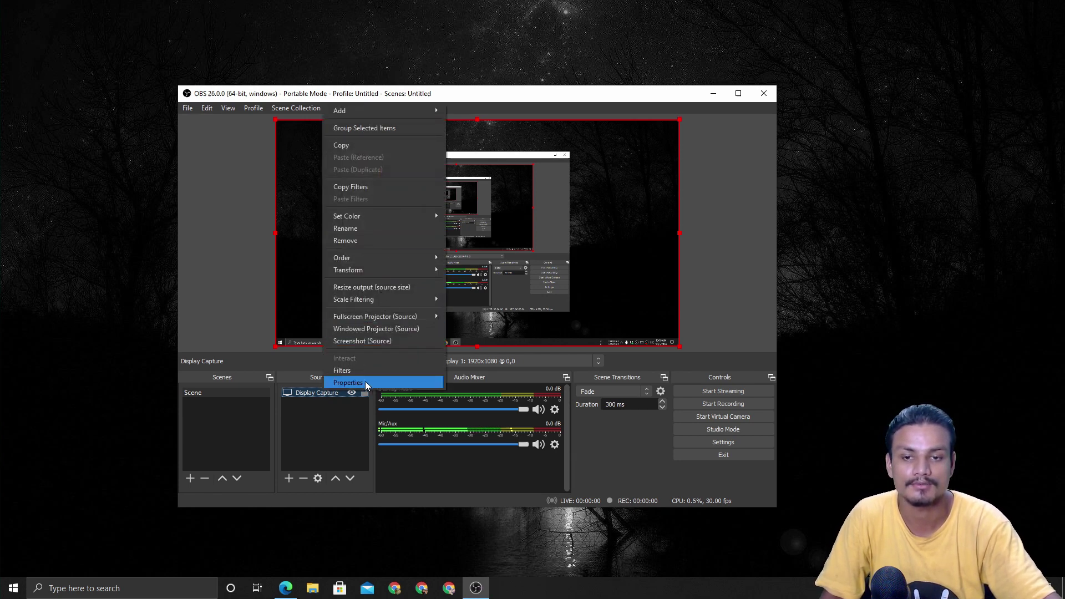
click(332, 433)
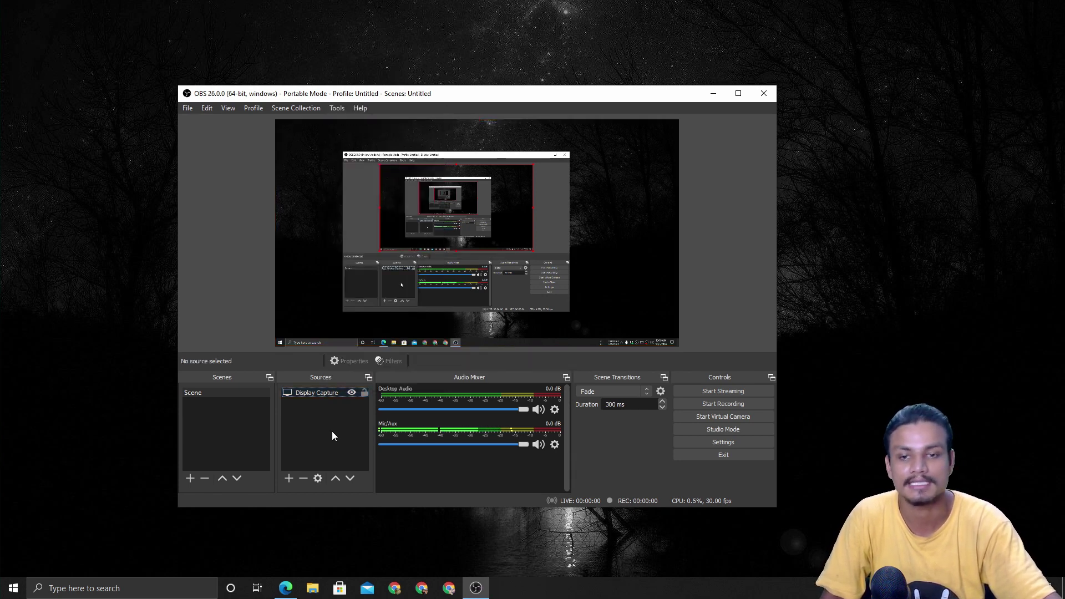
click(319, 393)
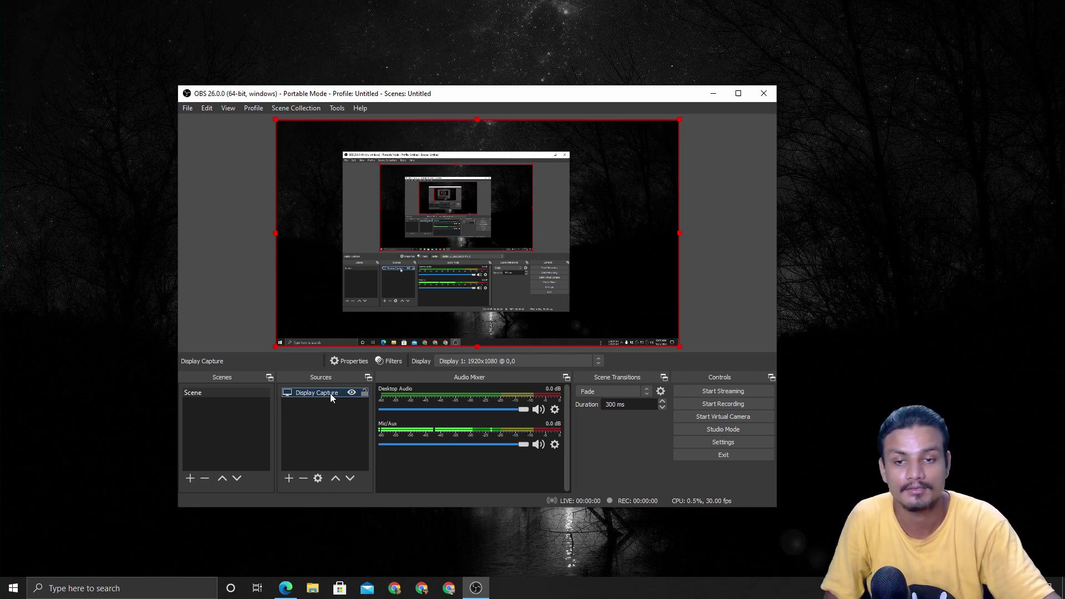
click(350, 361)
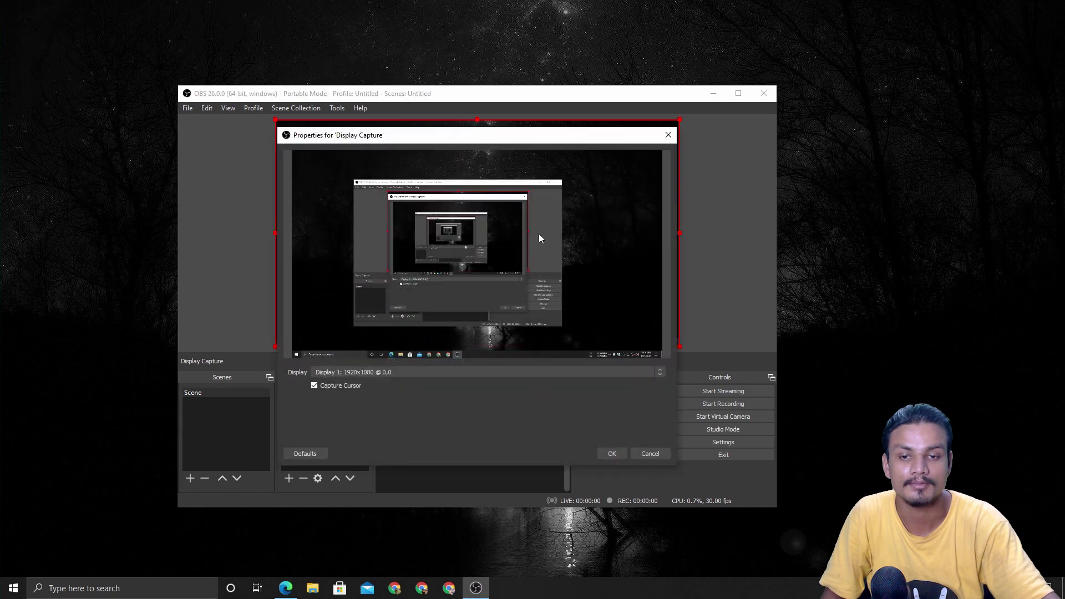
click(670, 136)
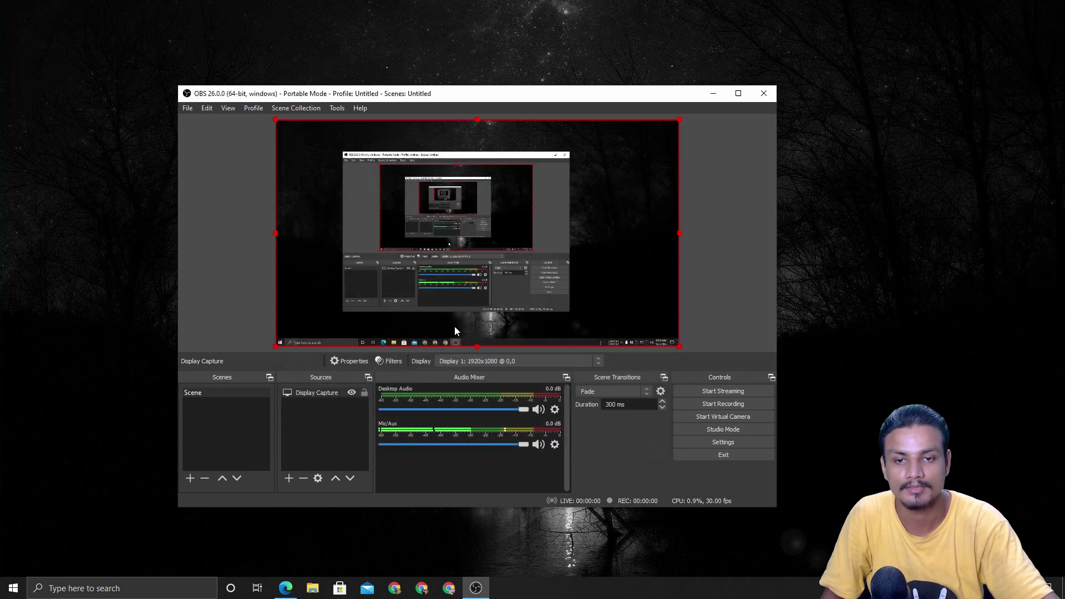
click(397, 361)
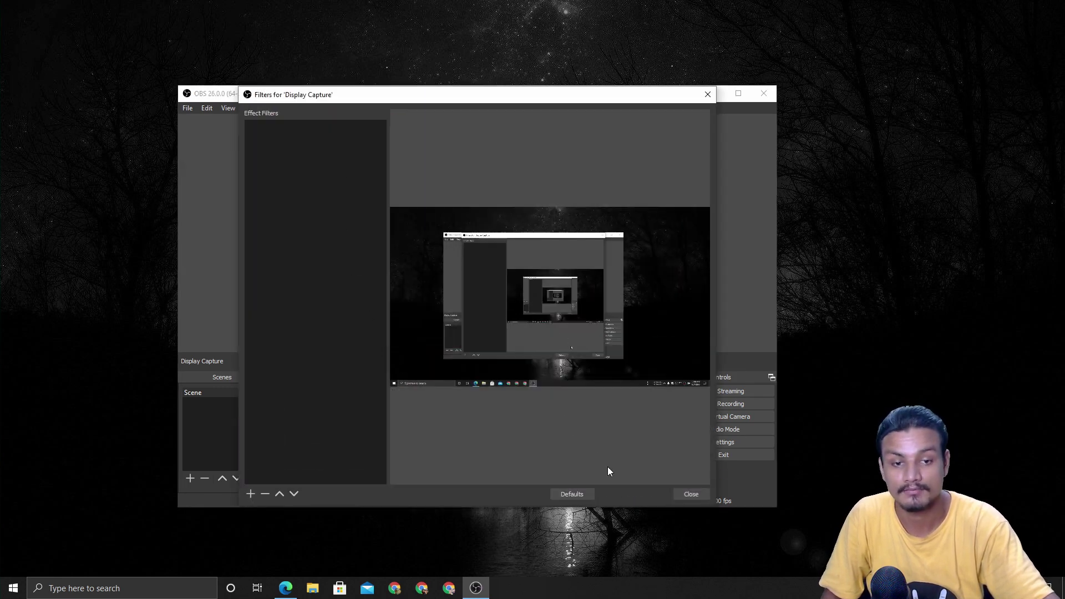
click(690, 495)
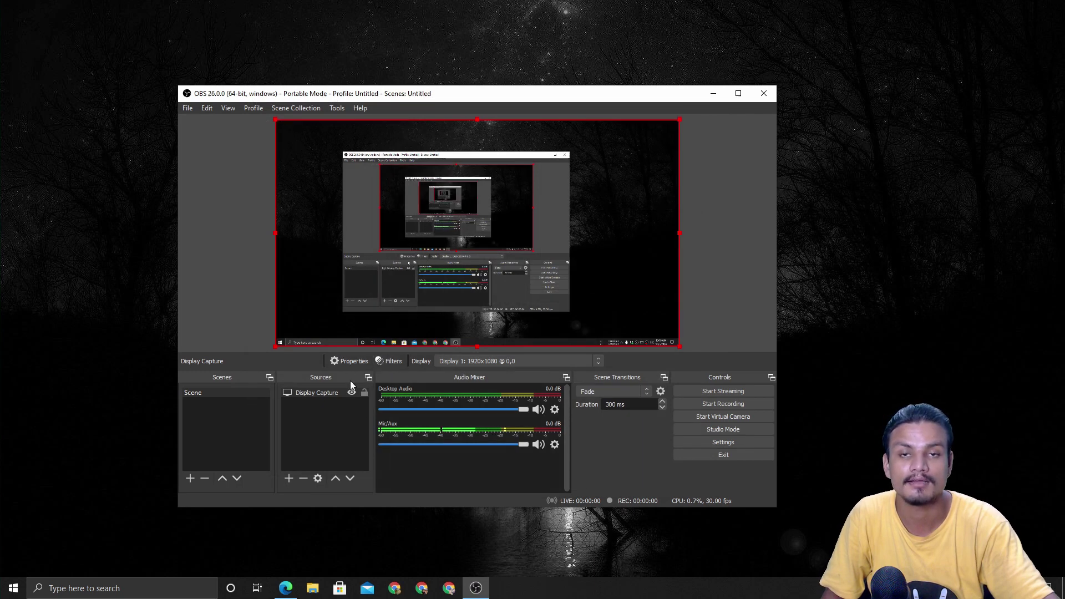
right_click(328, 394)
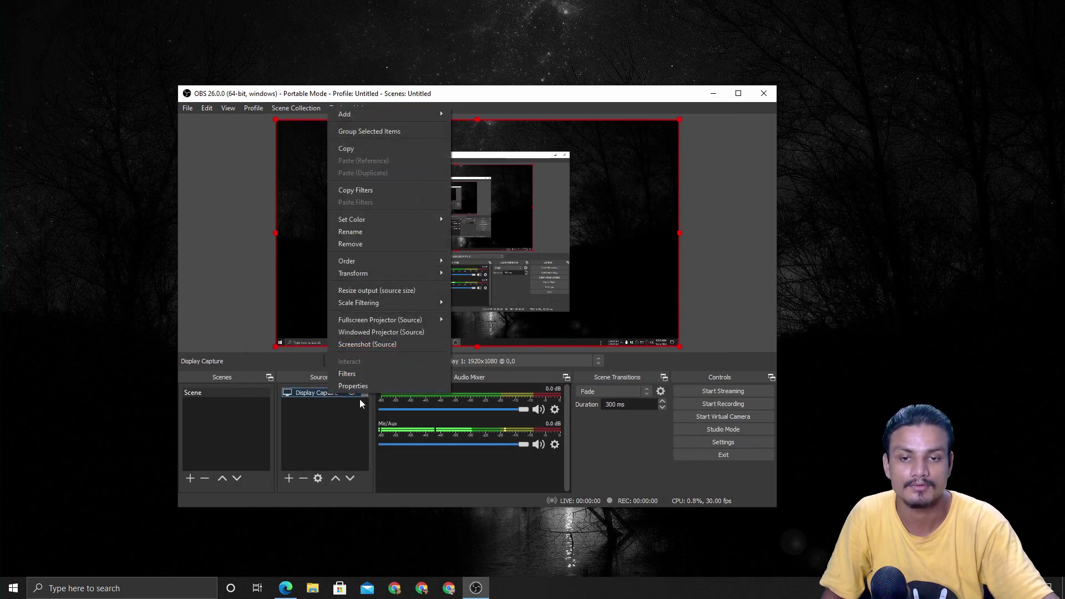
click(322, 441)
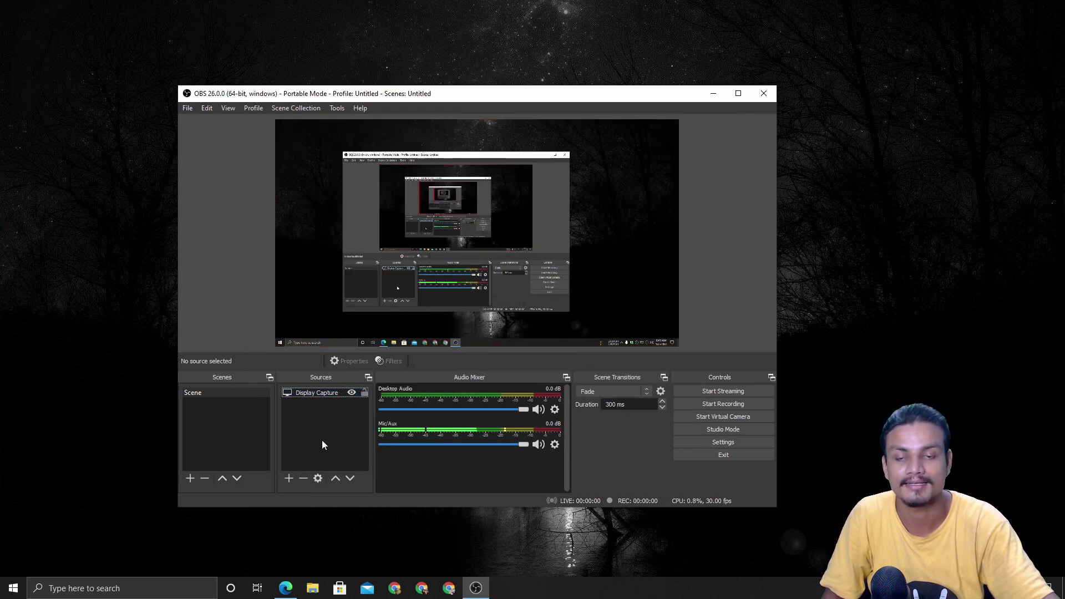
click(328, 394)
click(509, 360)
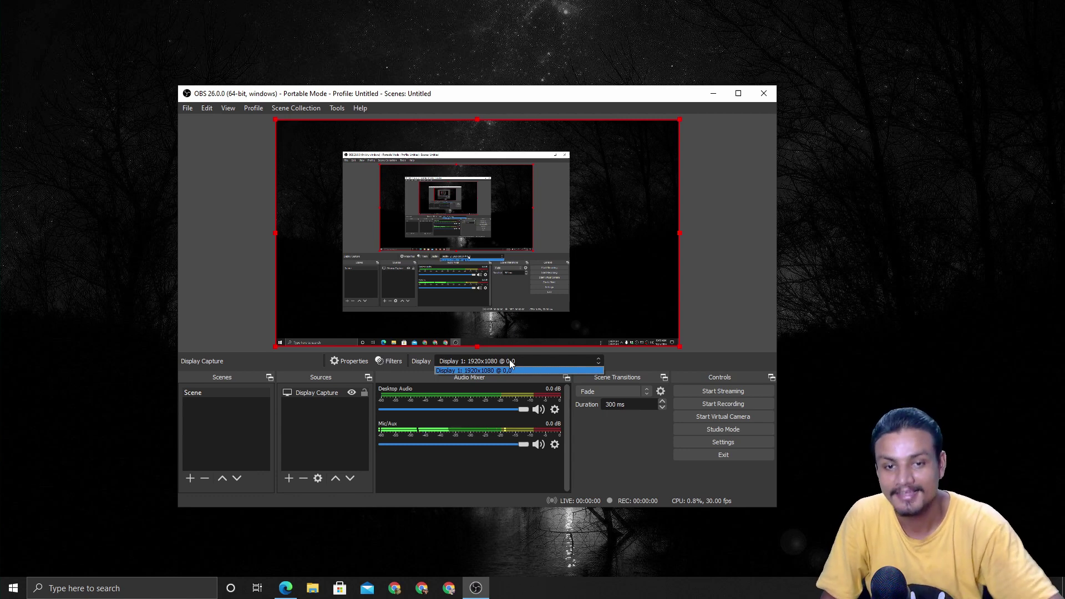
click(510, 362)
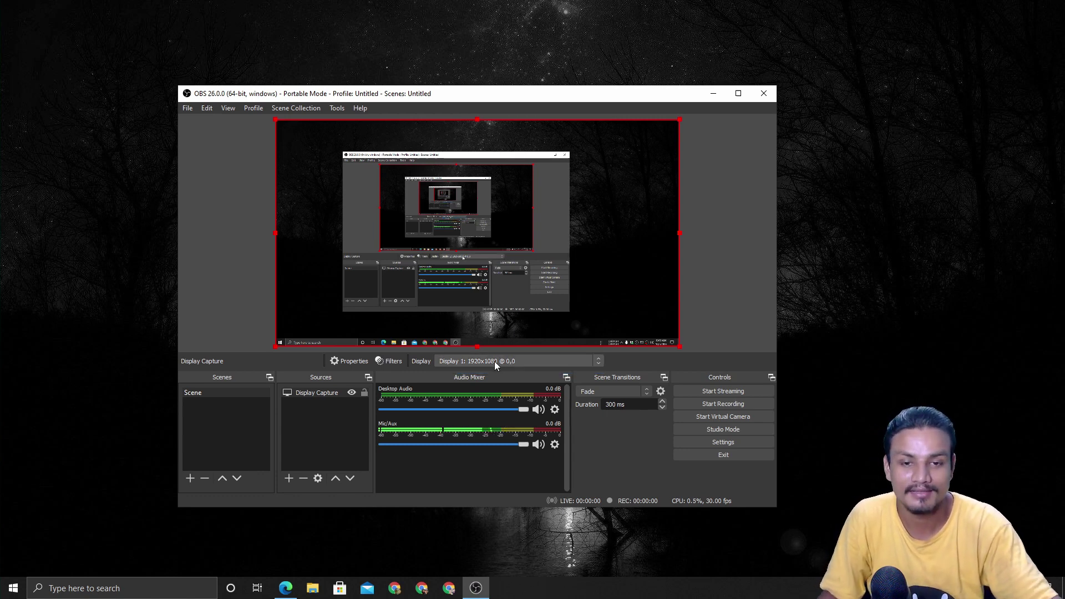
click(495, 361)
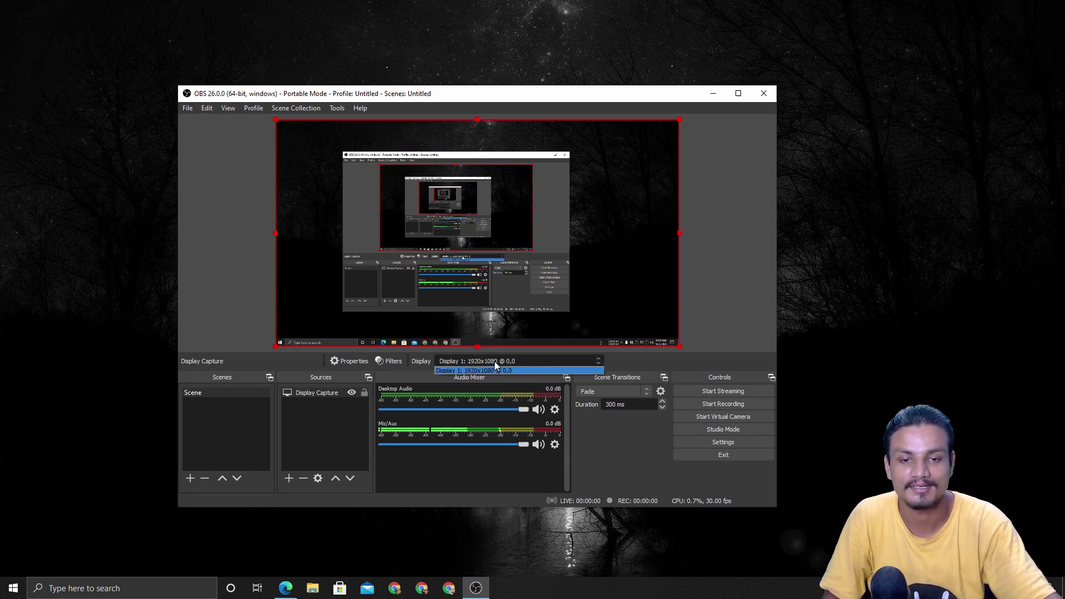
click(310, 453)
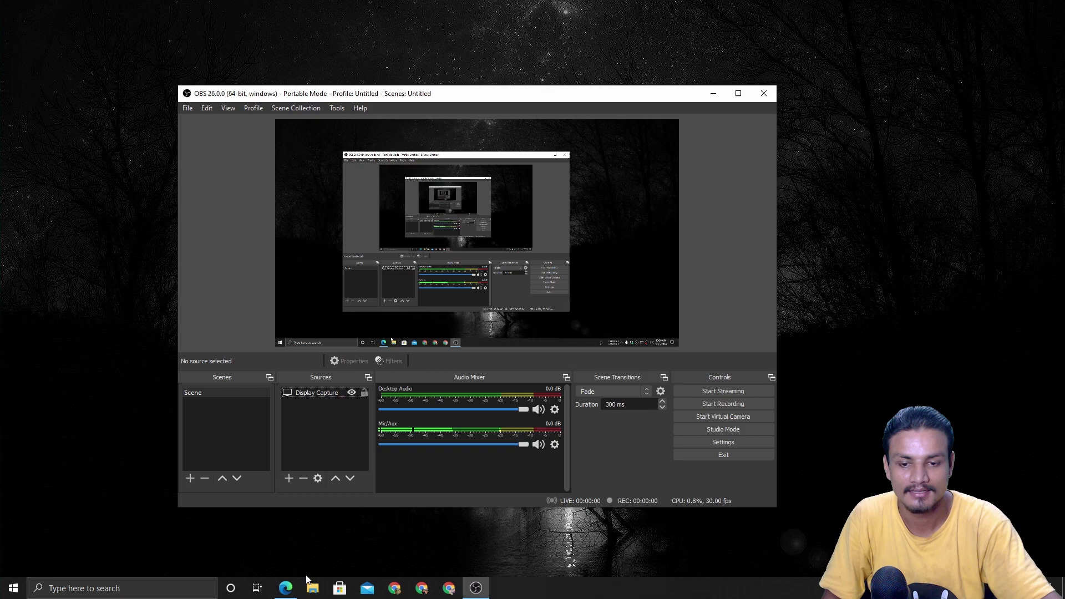
Step: In Edge, highlight the media controls bullet in the 26.0 notes, then minimize the browser
click(286, 587)
scroll(346, 300, up, 3)
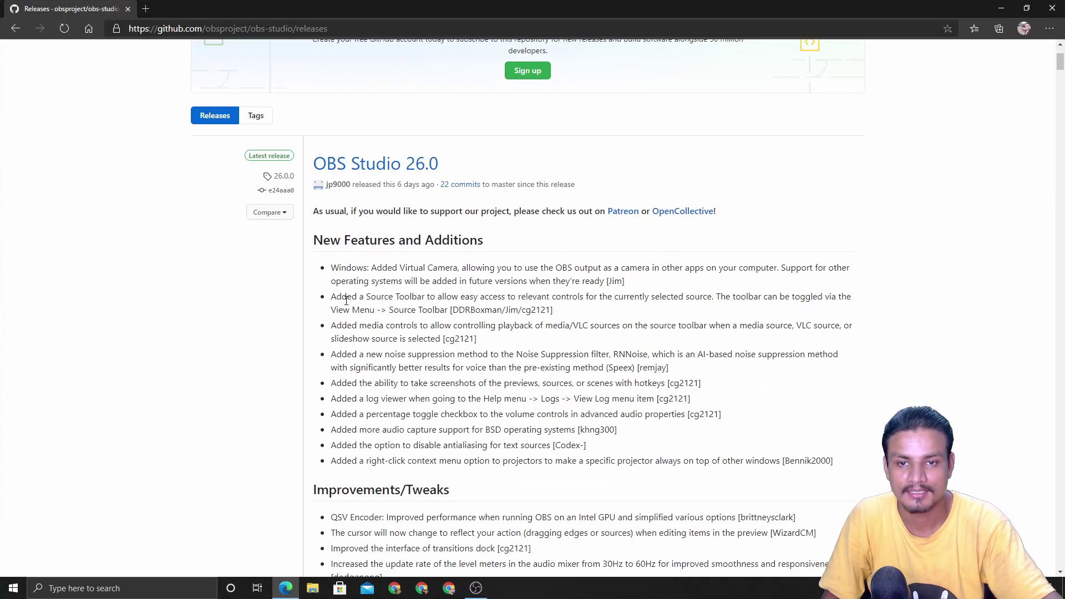
drag(333, 326, 508, 346)
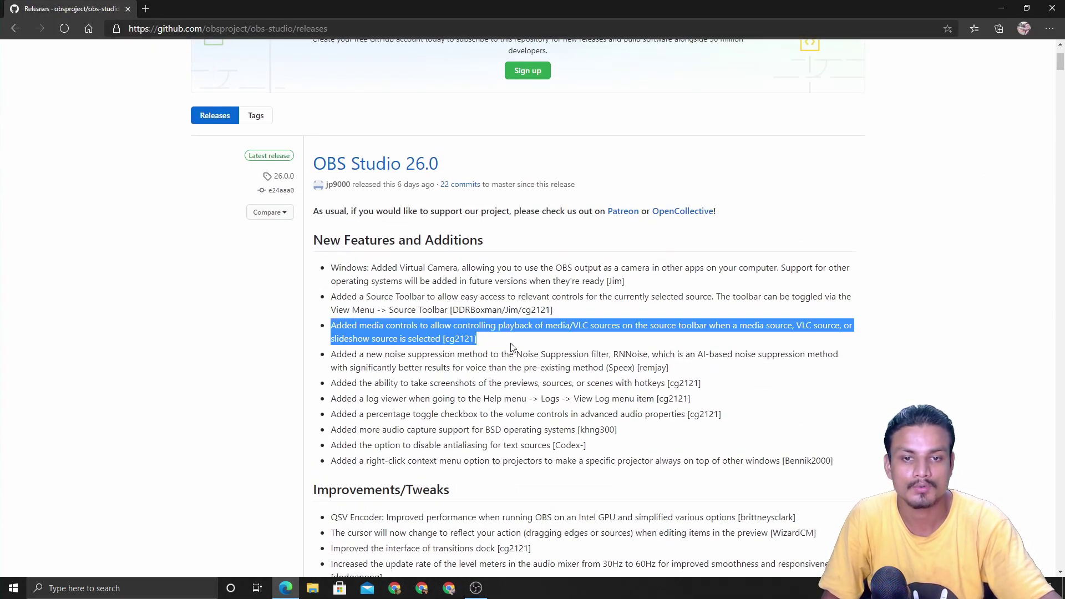
click(1002, 9)
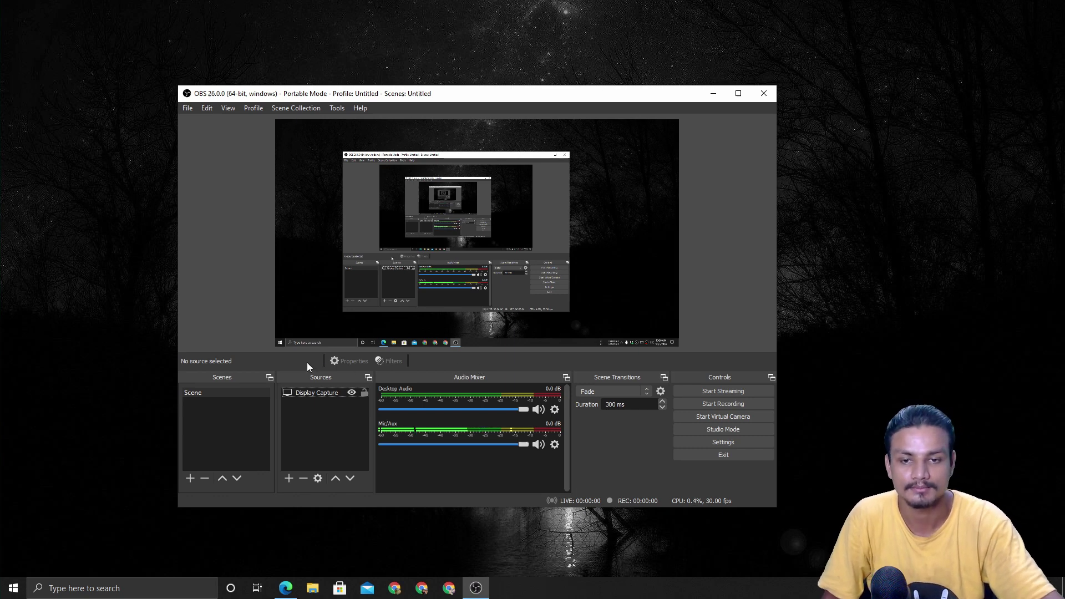
Step: Select Display Capture to reveal its source toolbar, deselect it, then bring OBS back to front
click(319, 394)
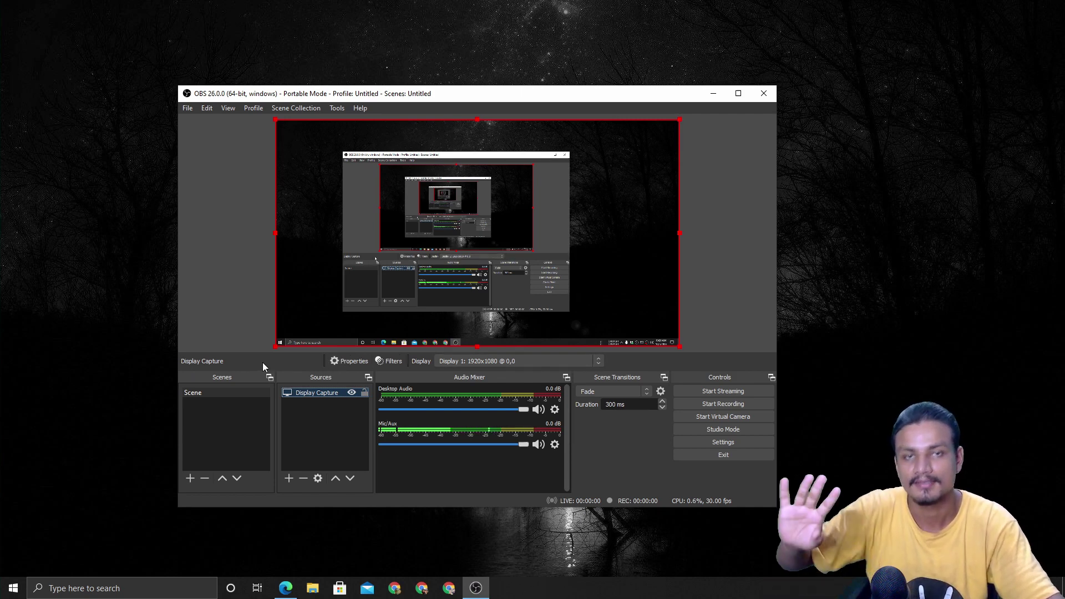
click(321, 429)
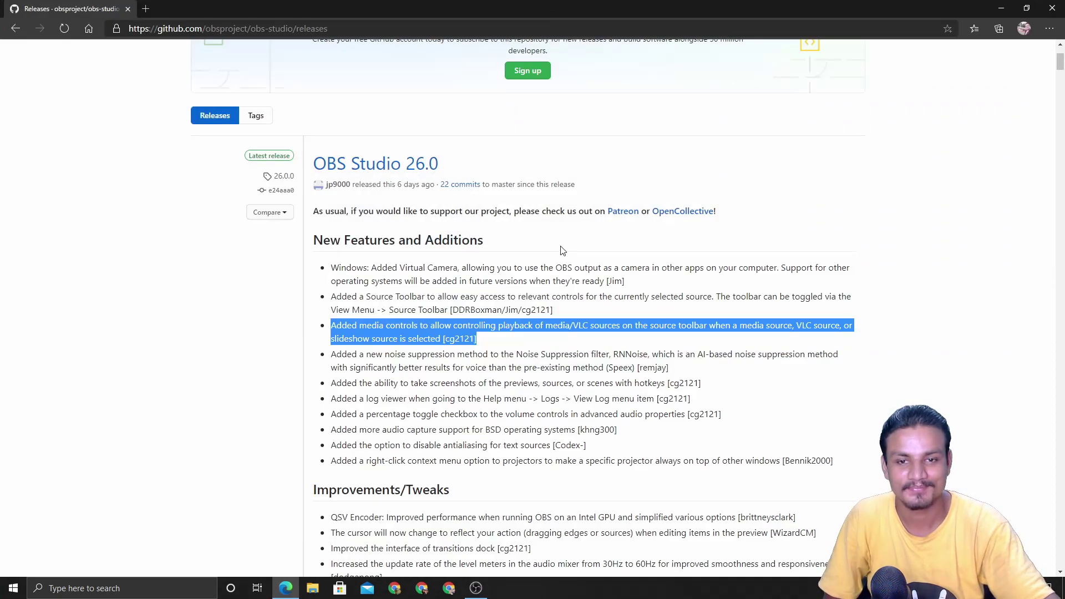
scroll(457, 278, down, 3)
scroll(457, 279, up, 1)
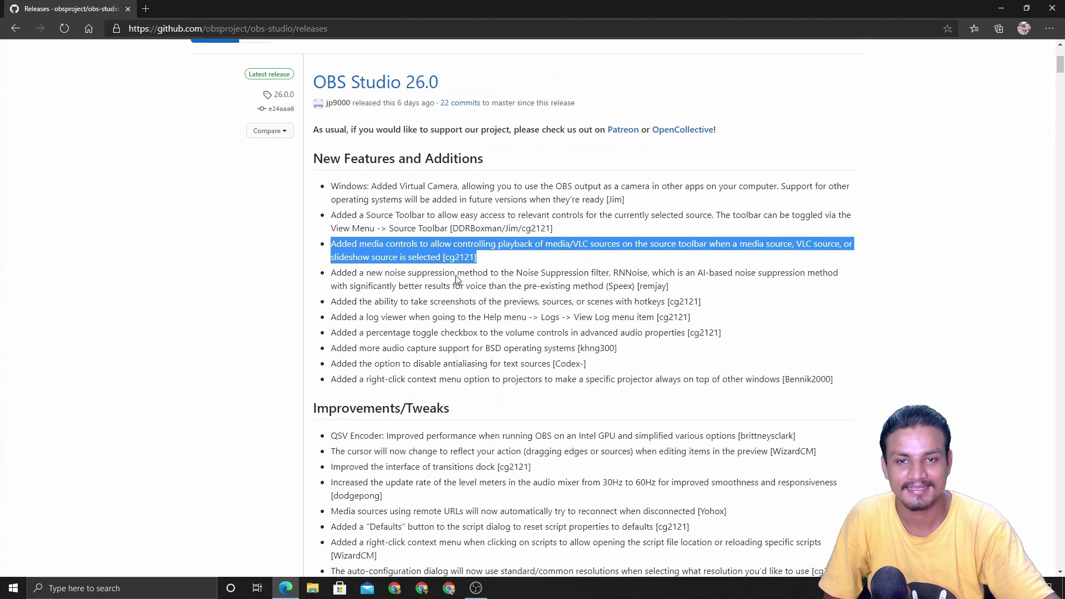
click(476, 588)
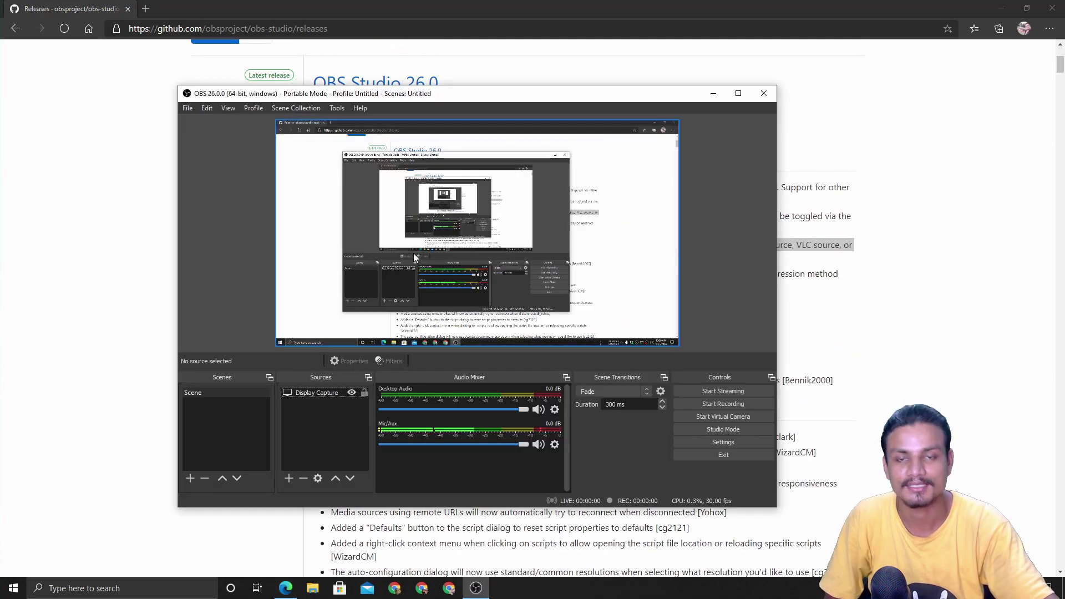
Step: In Settings' Hotkeys, assign Shift+J to Screenshot Output, then clear it
click(744, 439)
click(252, 279)
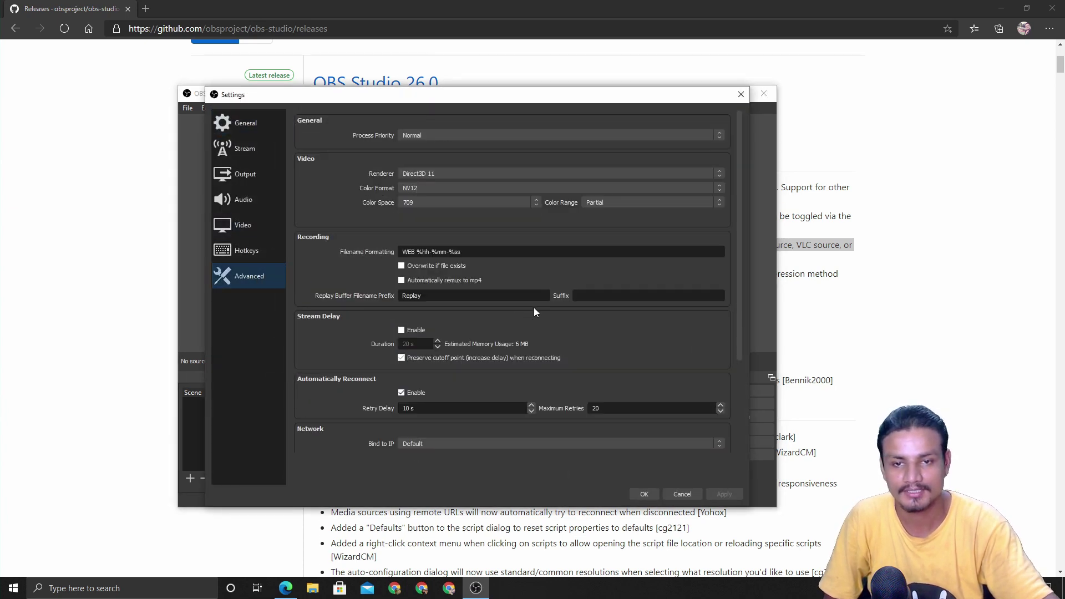
click(247, 253)
scroll(378, 392, down, 3)
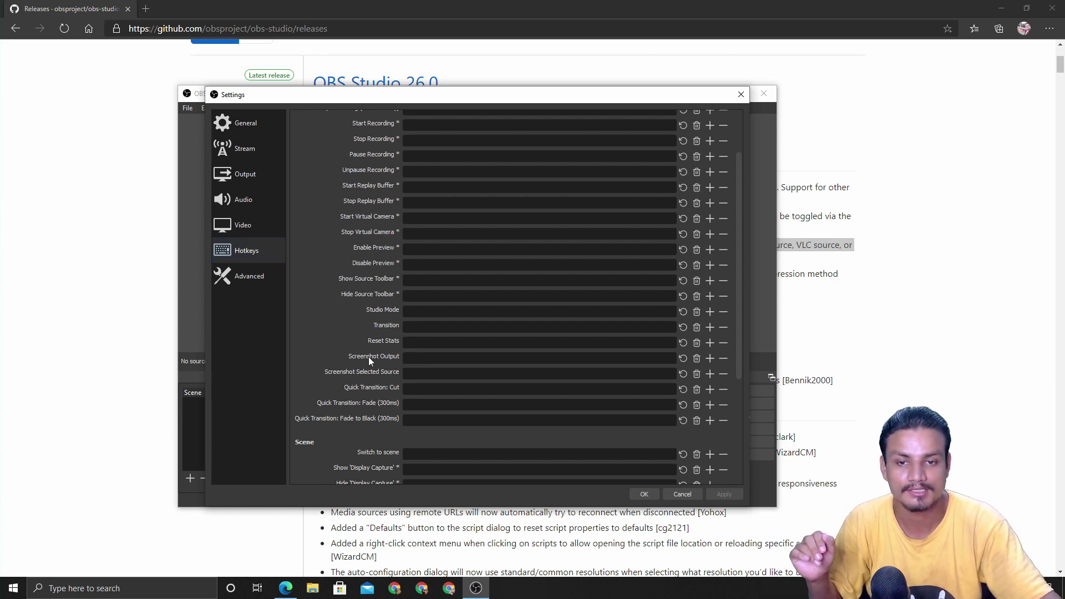
click(425, 358)
key(shift+j)
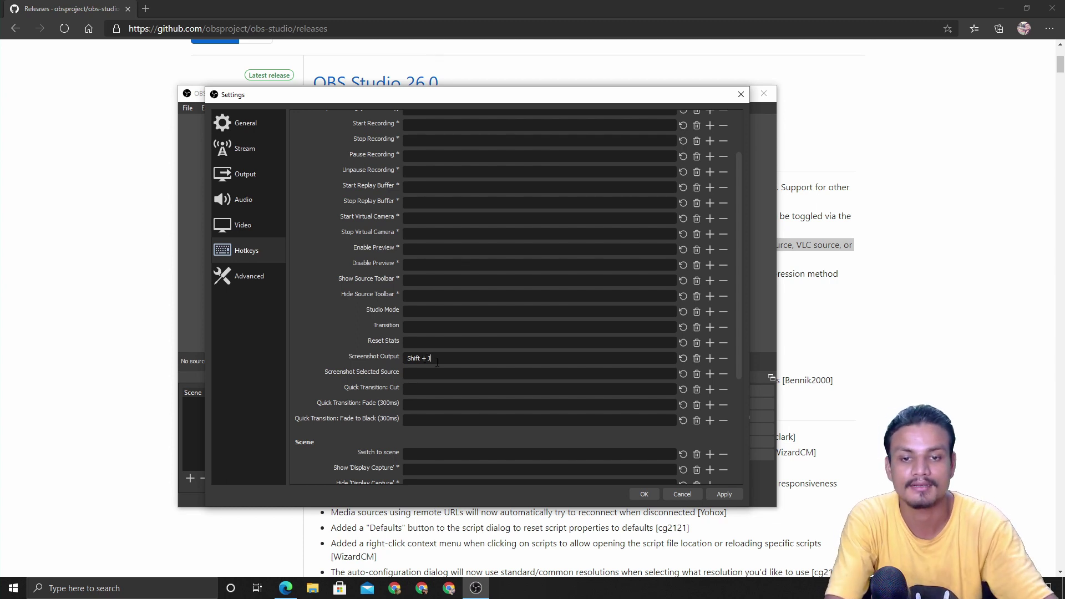
click(697, 359)
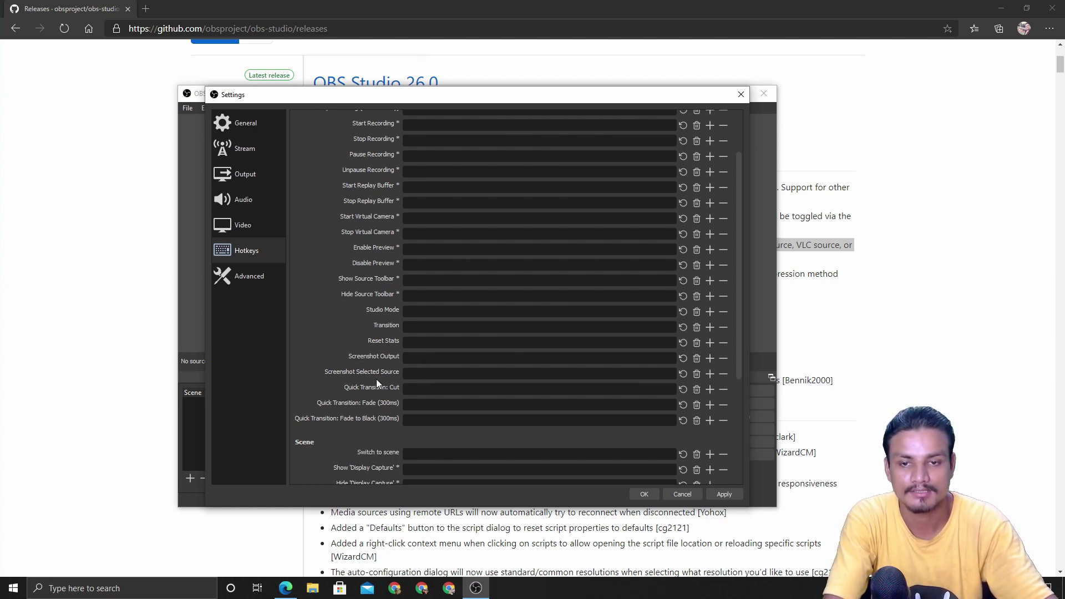
Step: Close Settings without saving changes and return to the release notes in Edge
scroll(432, 387, down, 1)
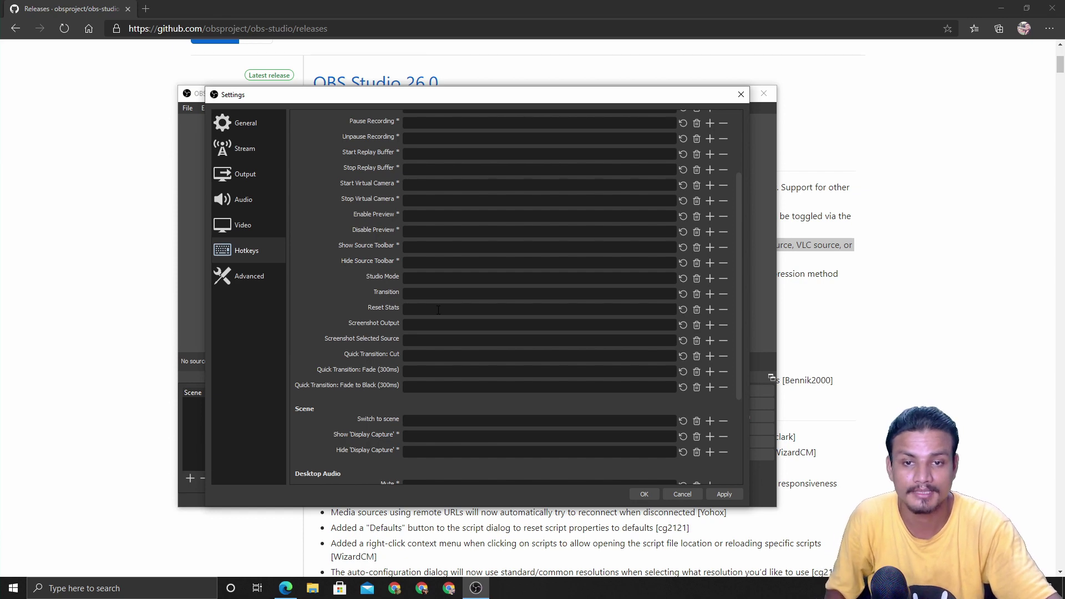
click(741, 95)
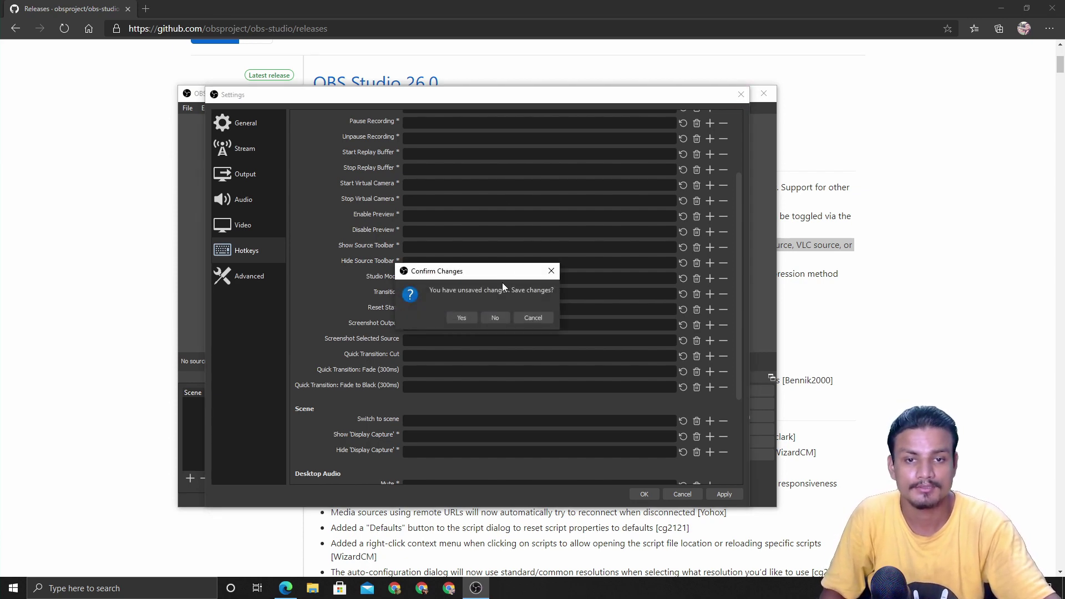
click(496, 319)
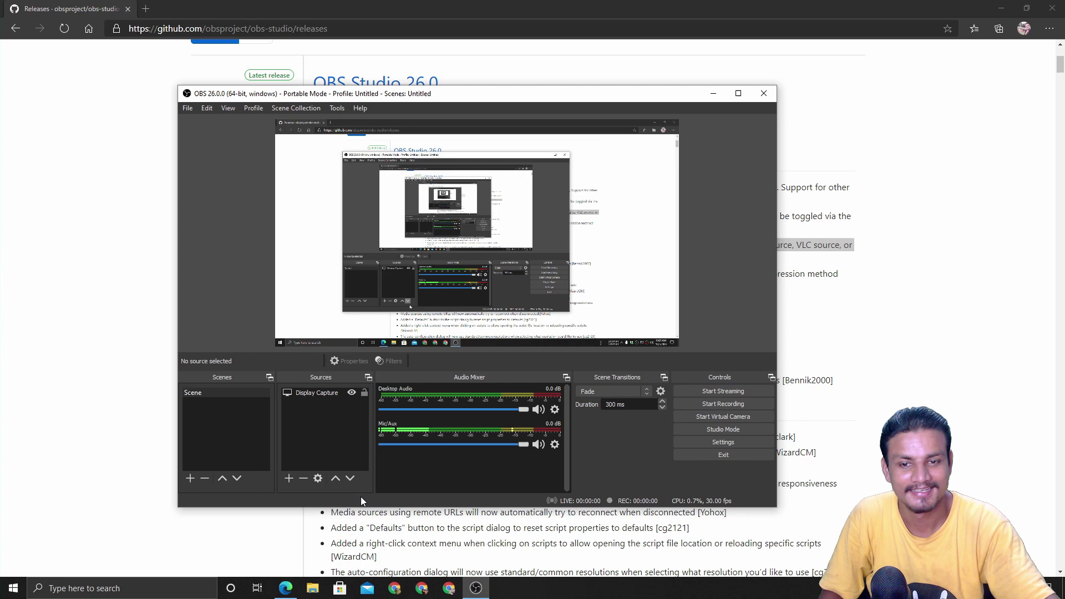
click(285, 588)
Step: Clear the release-note highlight, switch to OBS, and open Edit > Advanced Audio Properties
scroll(452, 322, down, 2)
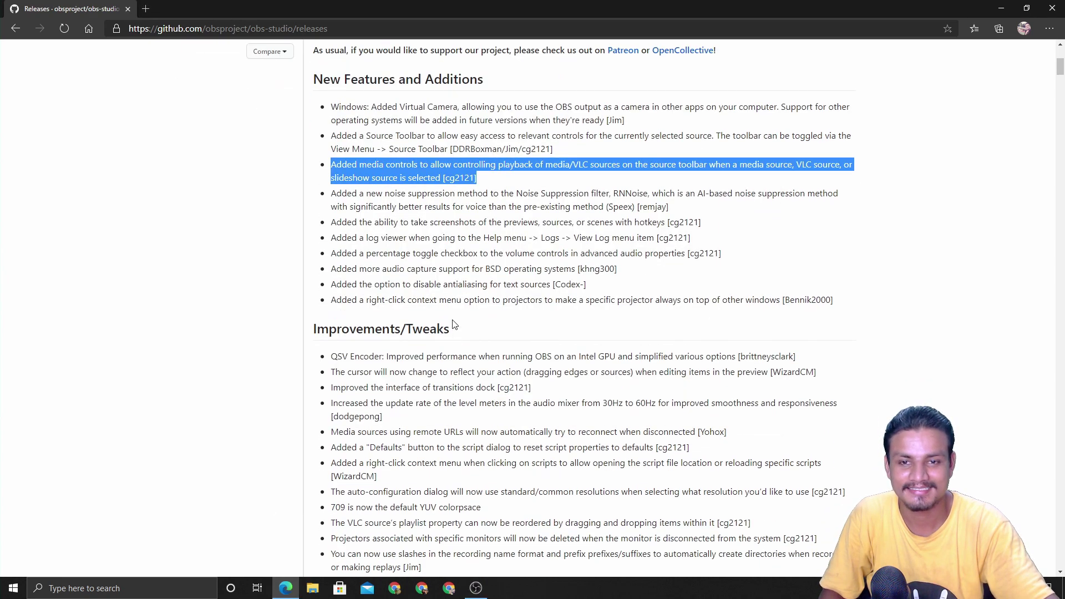
click(395, 264)
click(475, 588)
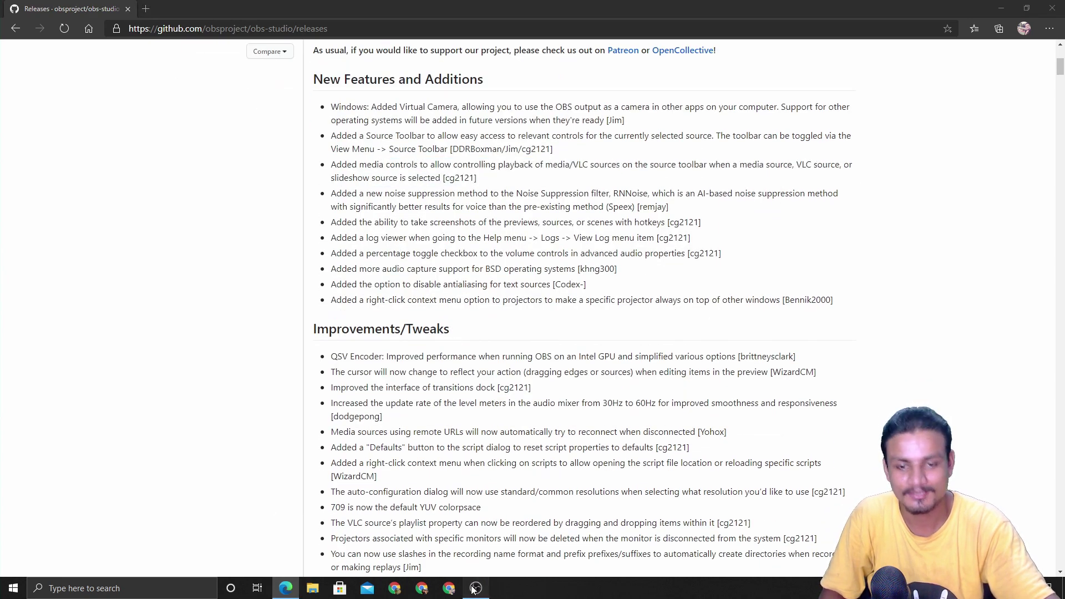
click(224, 108)
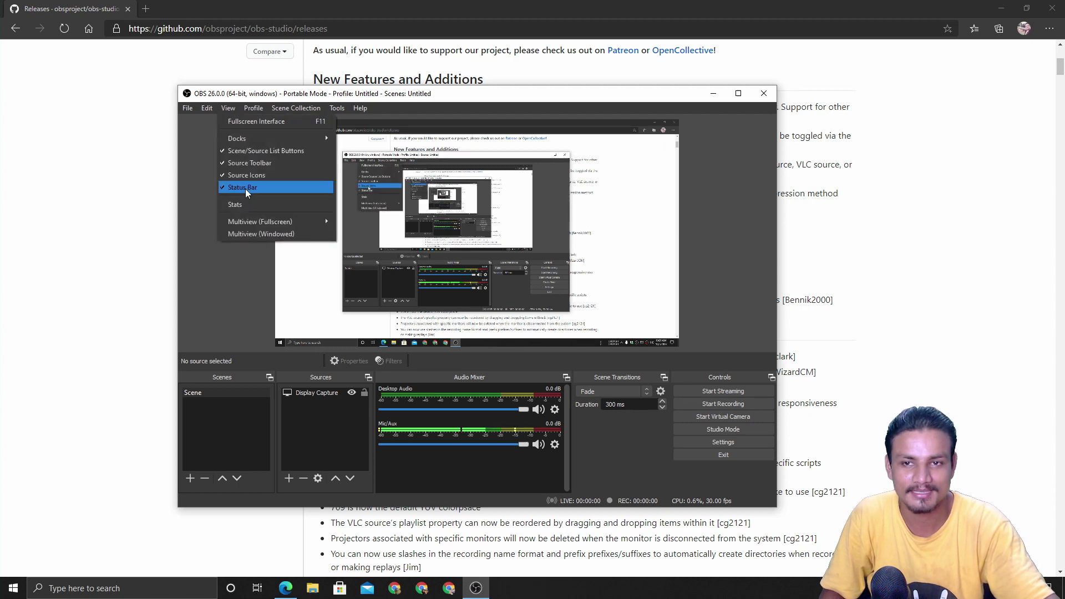
mouse_move(205, 108)
click(235, 249)
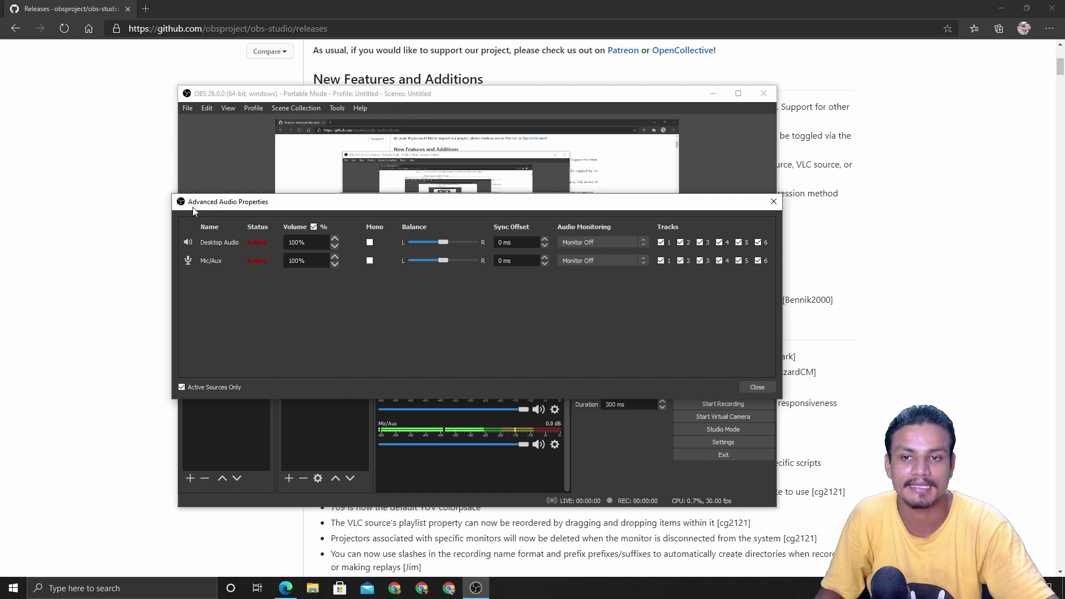
Step: Show volumes as percentages, set Desktop Audio to 50%, then close the dialog for the release notes
click(314, 227)
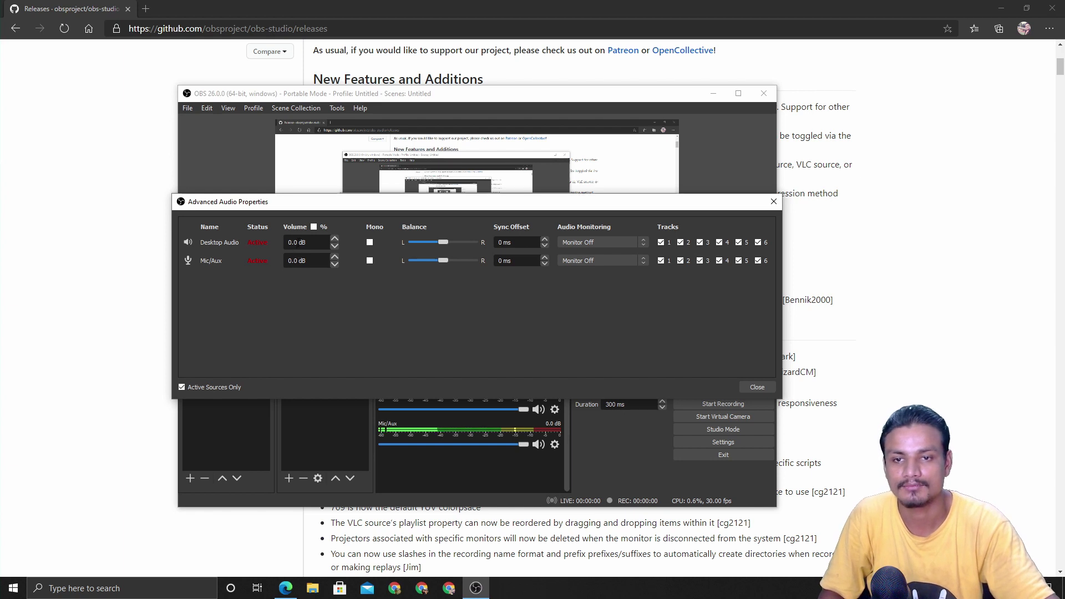
click(314, 226)
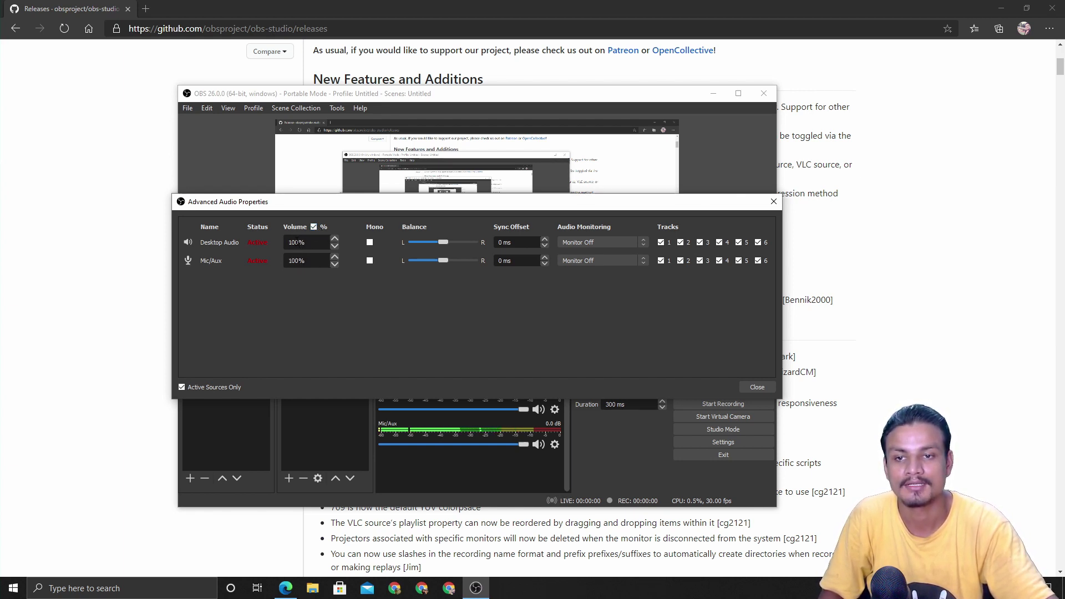
drag(299, 242, 267, 244)
text(80)
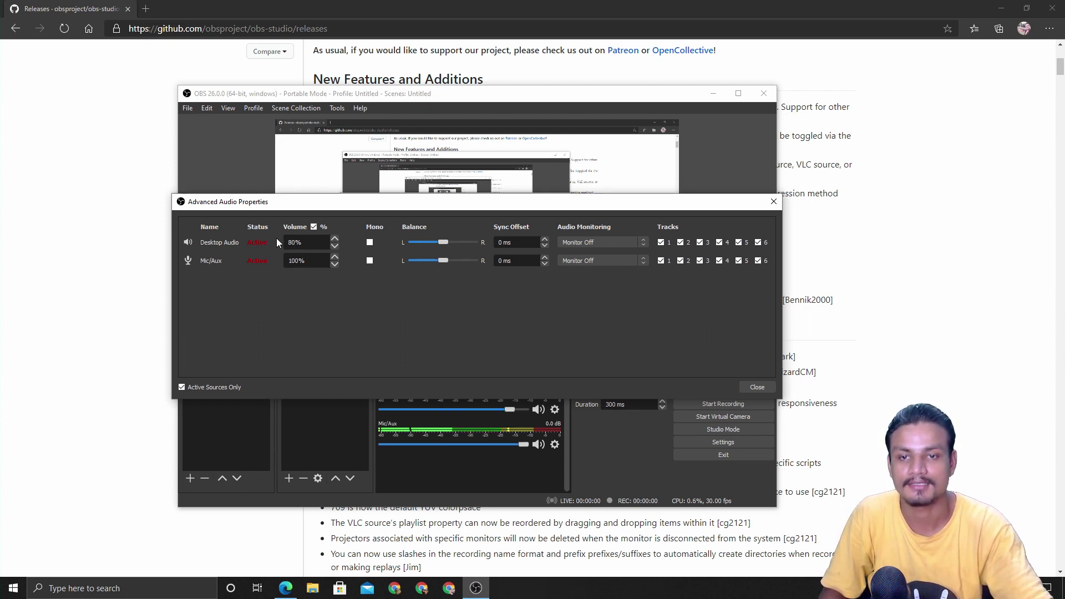
text(50)
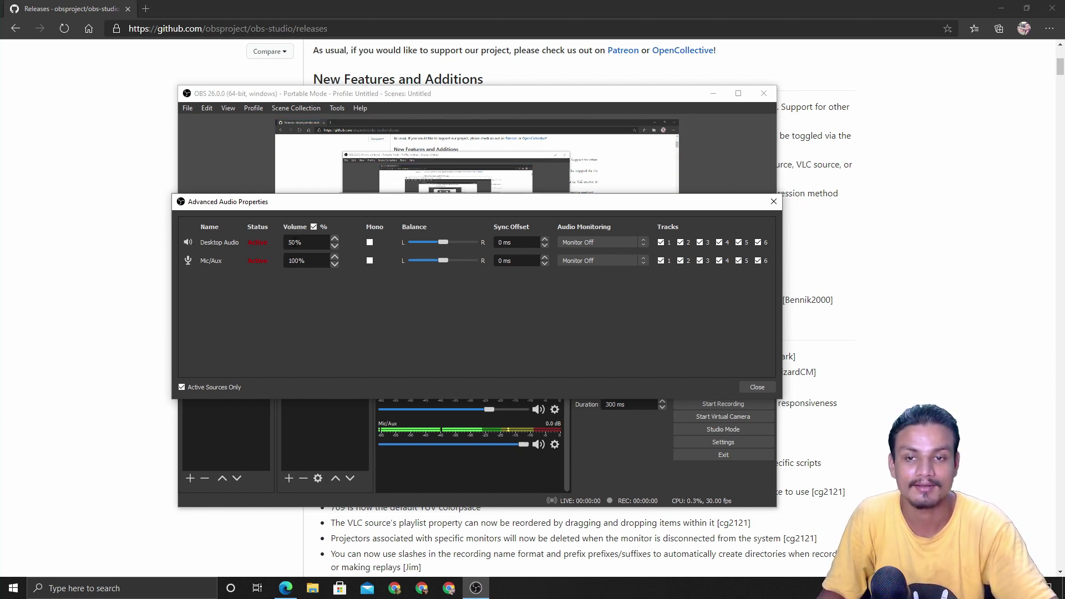
click(314, 227)
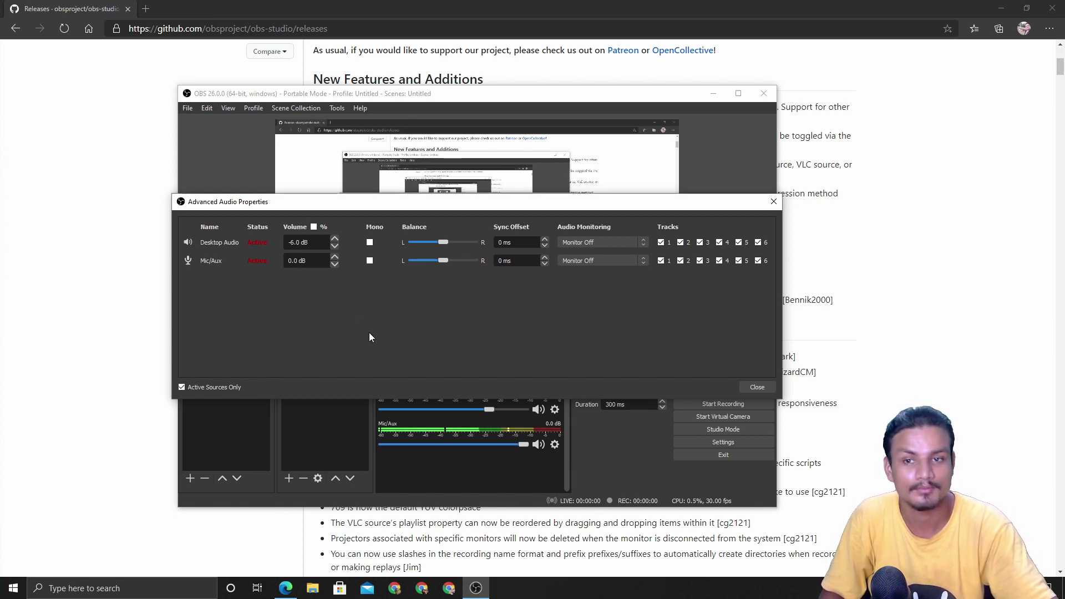
click(313, 227)
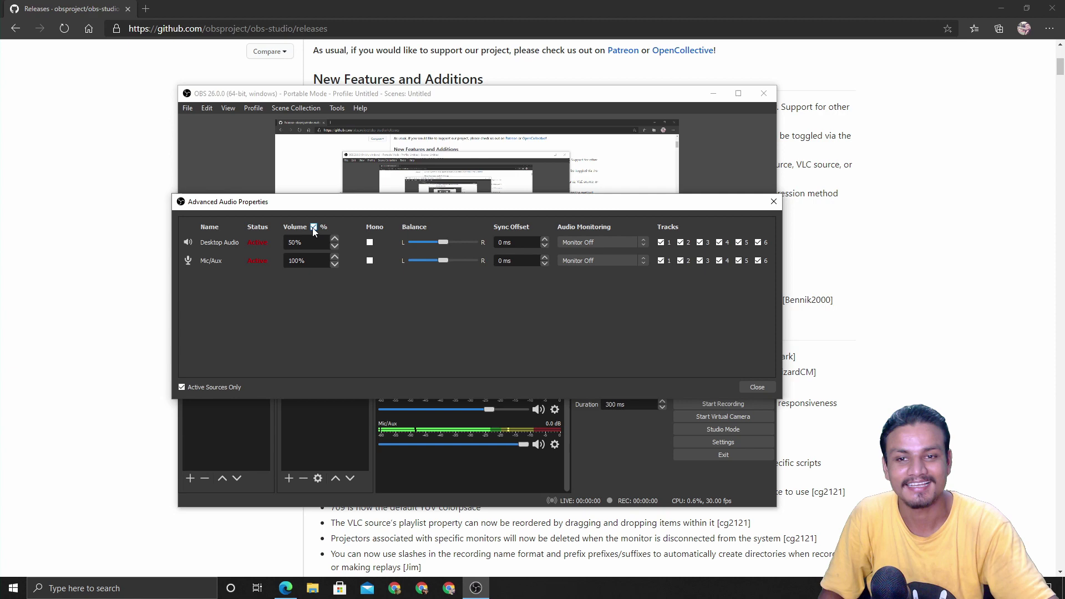
click(775, 202)
click(533, 68)
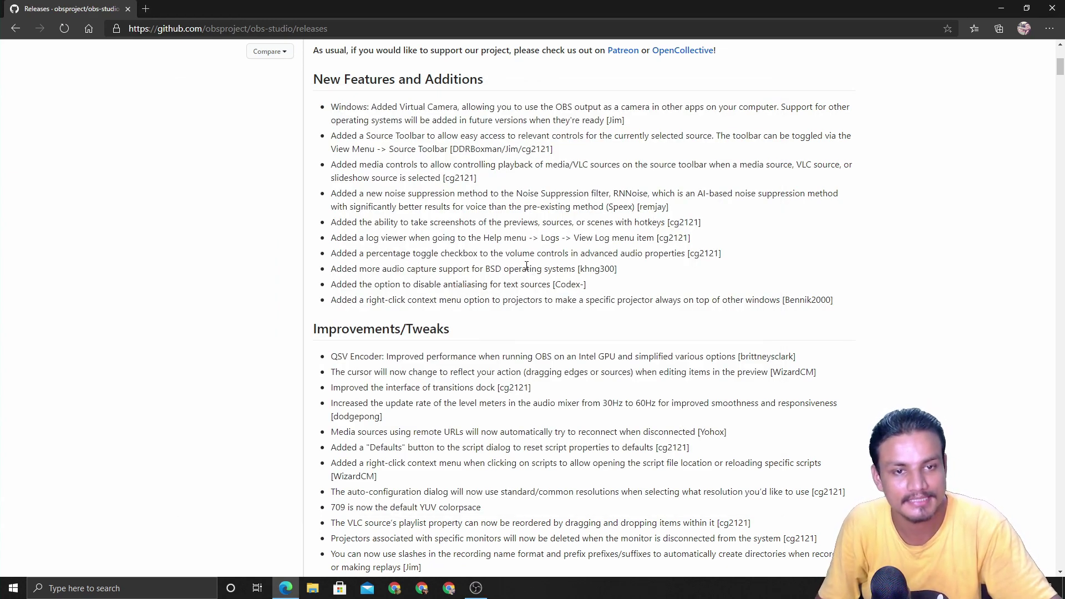
Step: Highlight lines in the OBS 26.0 New Features and Improvements lists, scrolling back to the release heading
drag(350, 272, 505, 269)
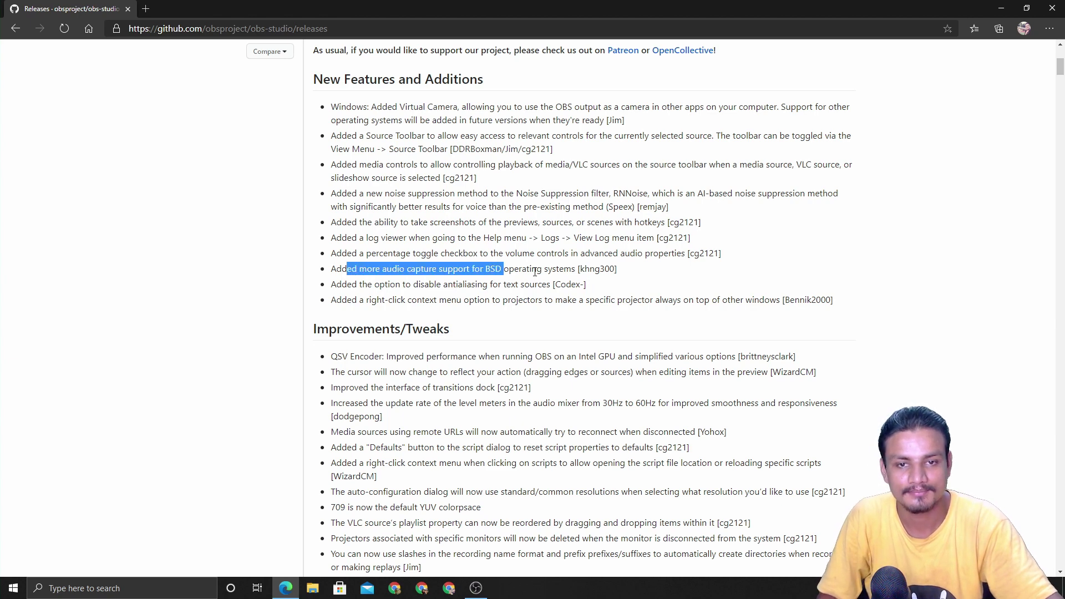
click(356, 296)
drag(336, 285, 594, 292)
scroll(572, 327, down, 3)
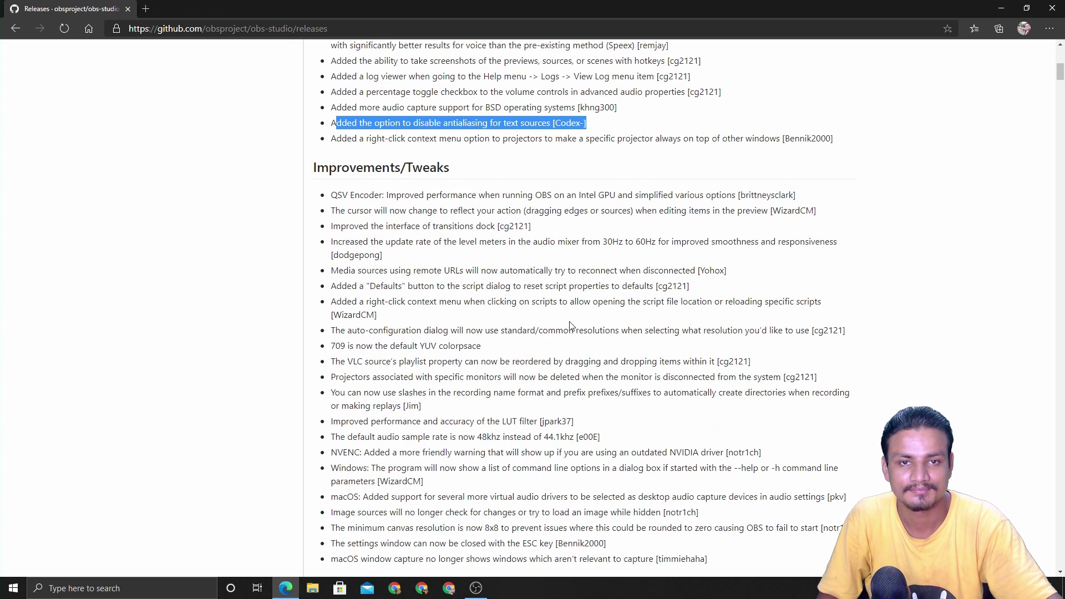
drag(345, 139, 738, 140)
click(854, 146)
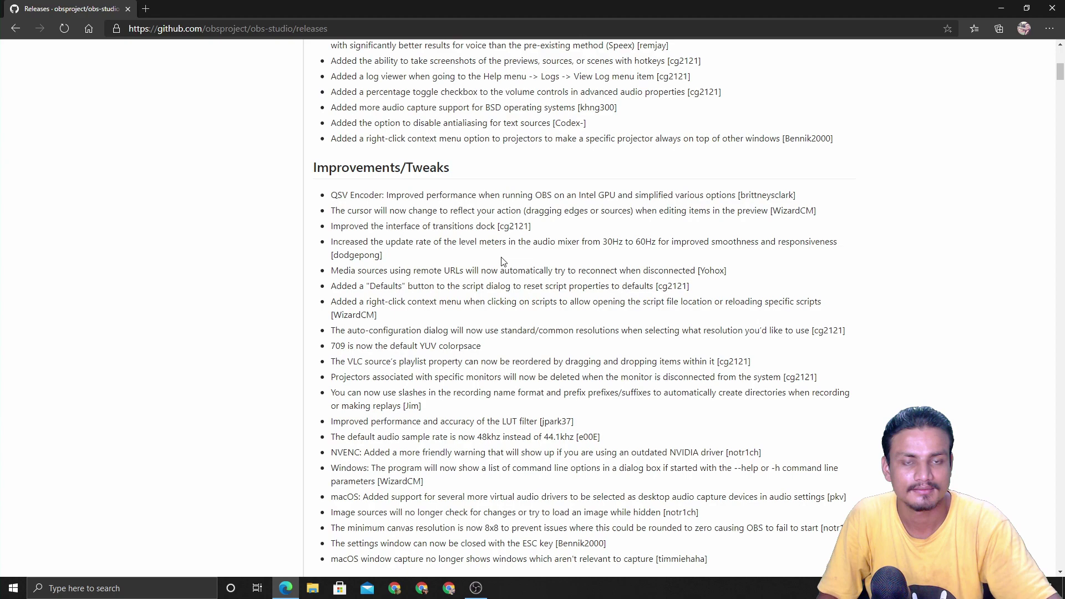
scroll(503, 263, down, 2)
scroll(489, 266, up, 6)
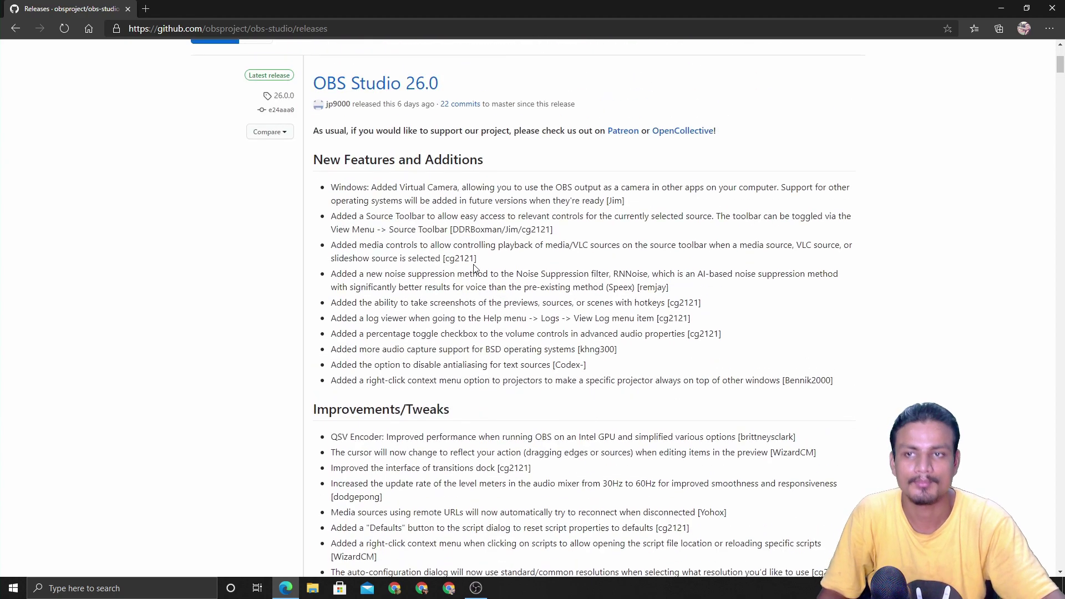
Step: Minimize Edge to reveal the portable OBS, select then deselect Display Capture, and raise the window
click(1001, 9)
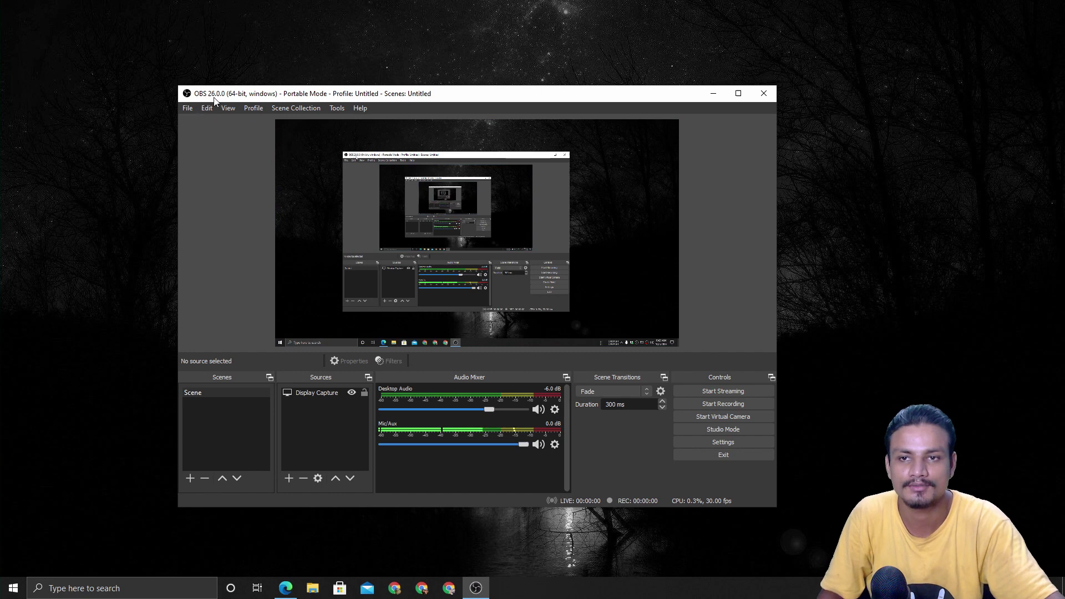
click(317, 393)
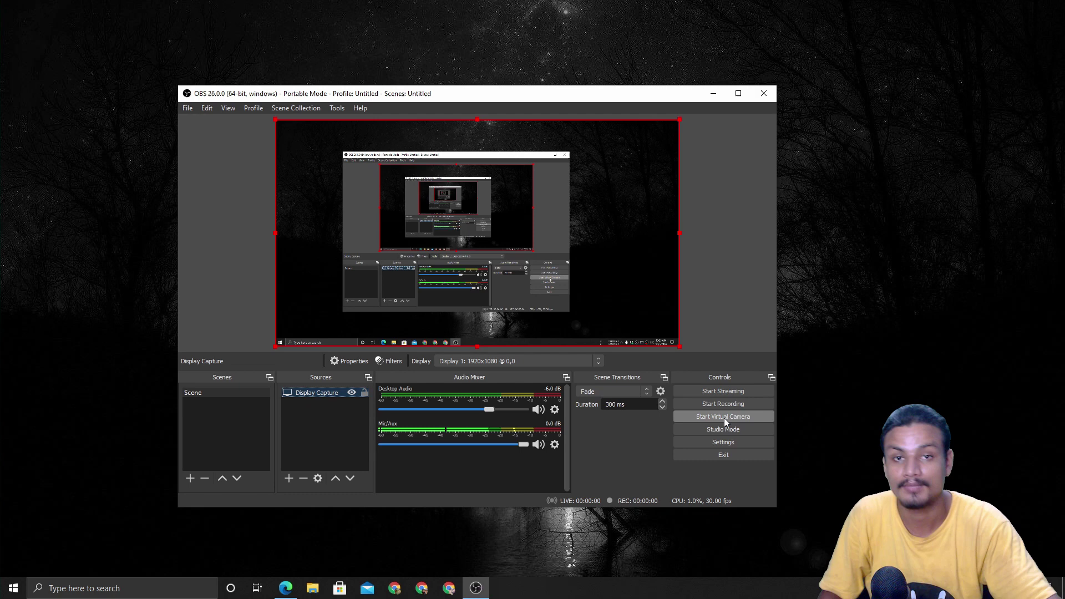
click(630, 240)
drag(645, 97, 645, 63)
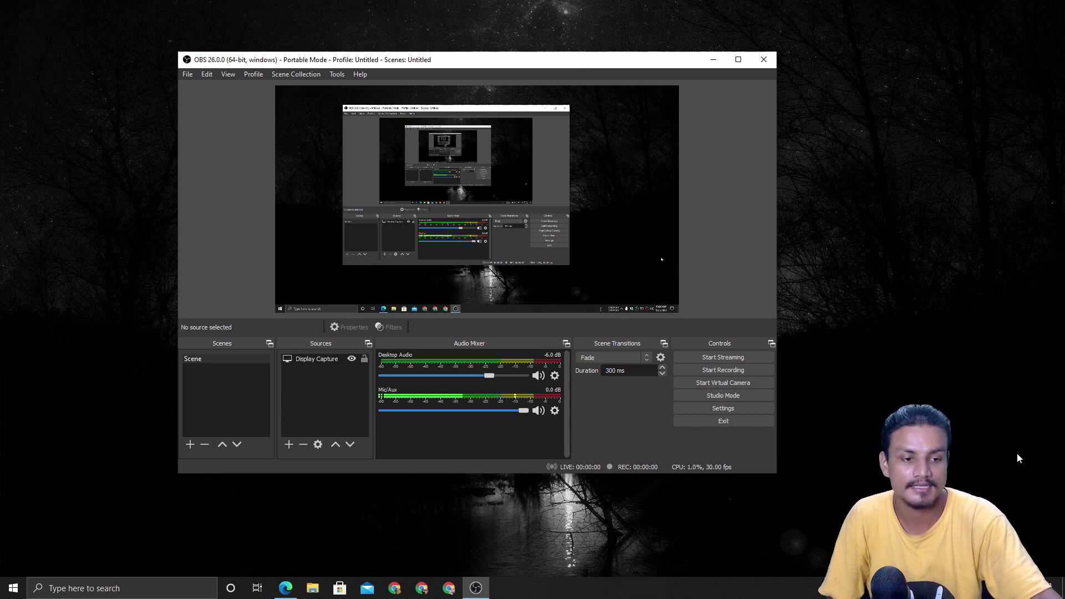
Step: Minimize the portable OBS and rearrange both OBS windows to uncover the recording instance
click(713, 60)
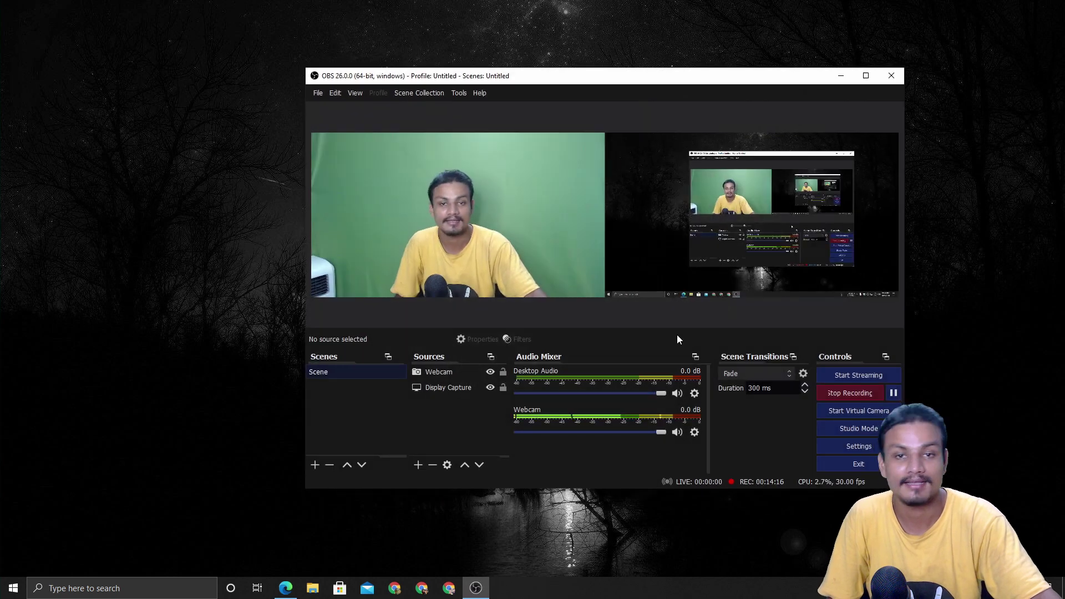
drag(637, 82, 554, 76)
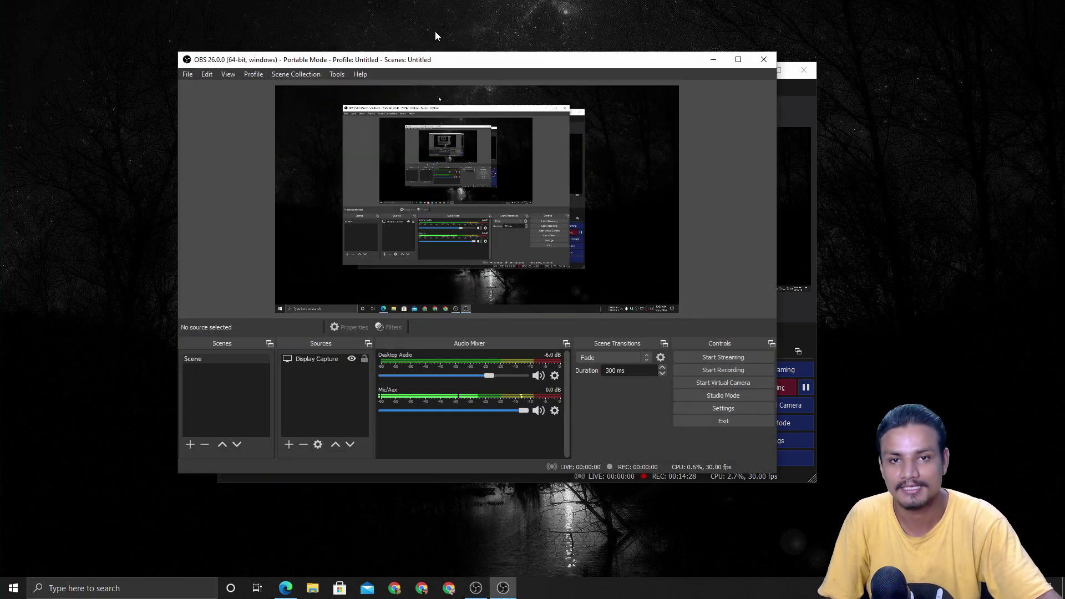
drag(438, 62, 230, 159)
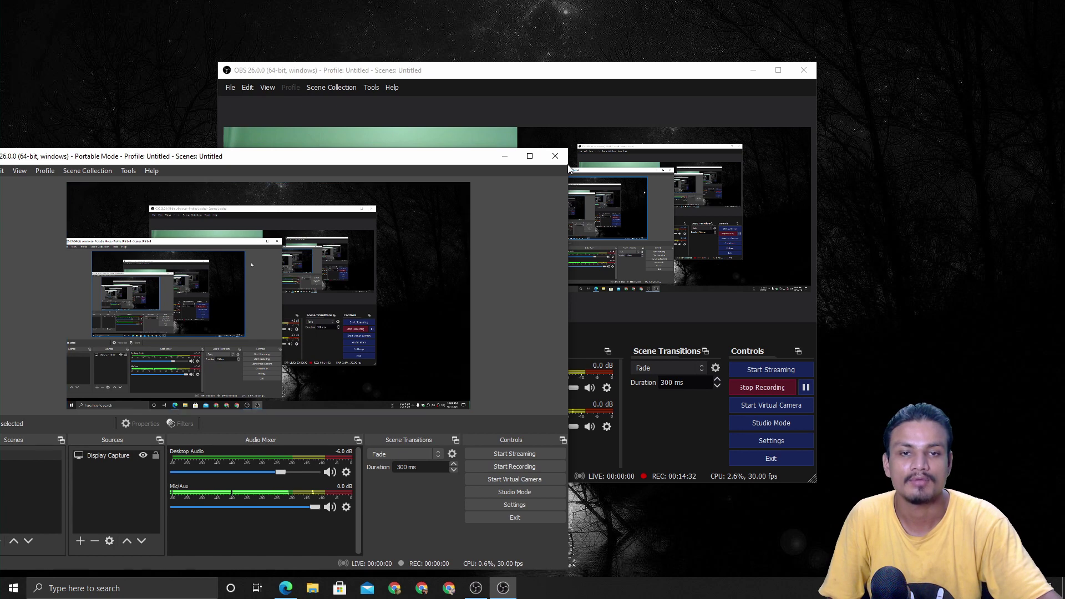
click(630, 72)
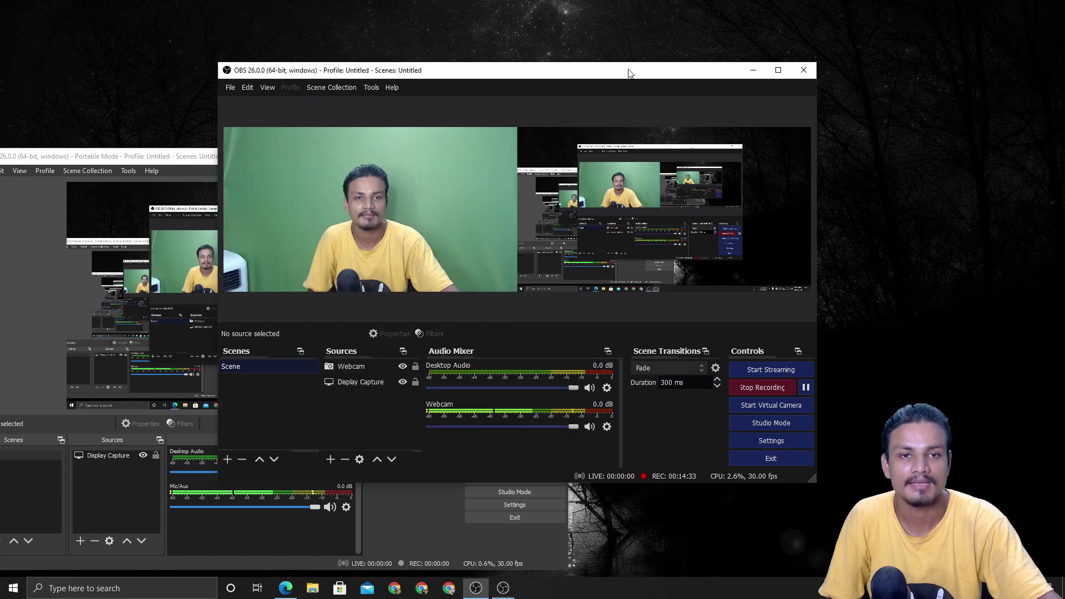
click(980, 194)
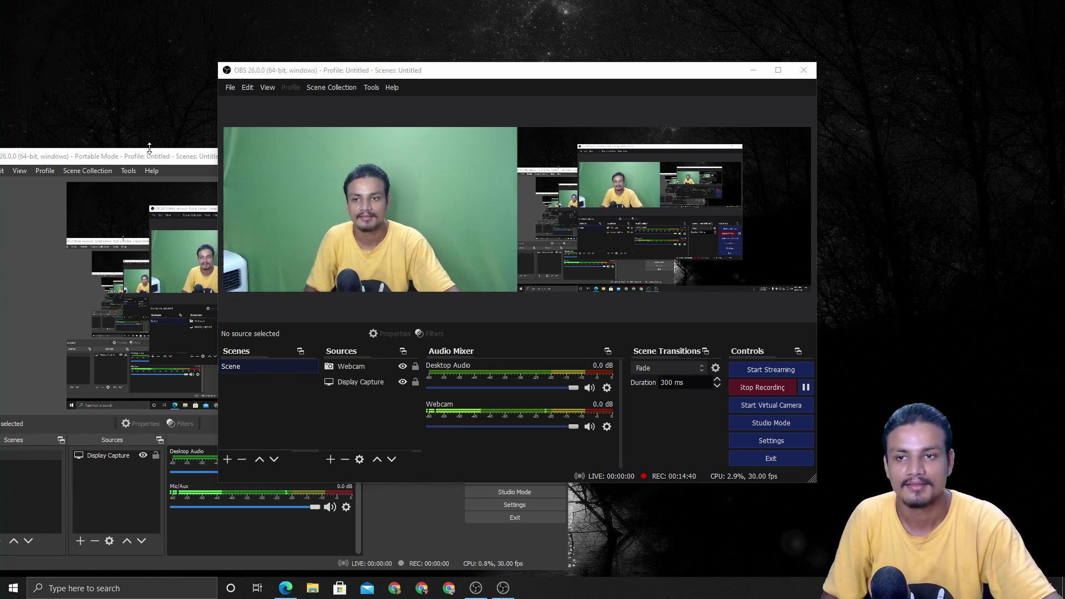
drag(142, 158, 211, 103)
Step: Compare both OBS windows side by side, then close the portable copy and centre the recording window
click(551, 82)
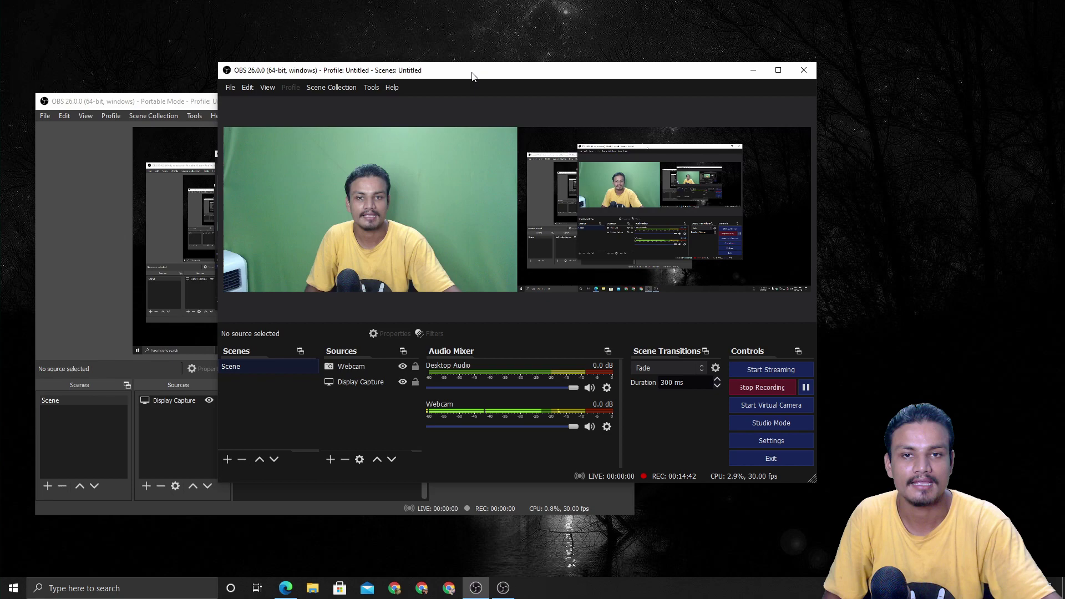
drag(551, 82, 845, 83)
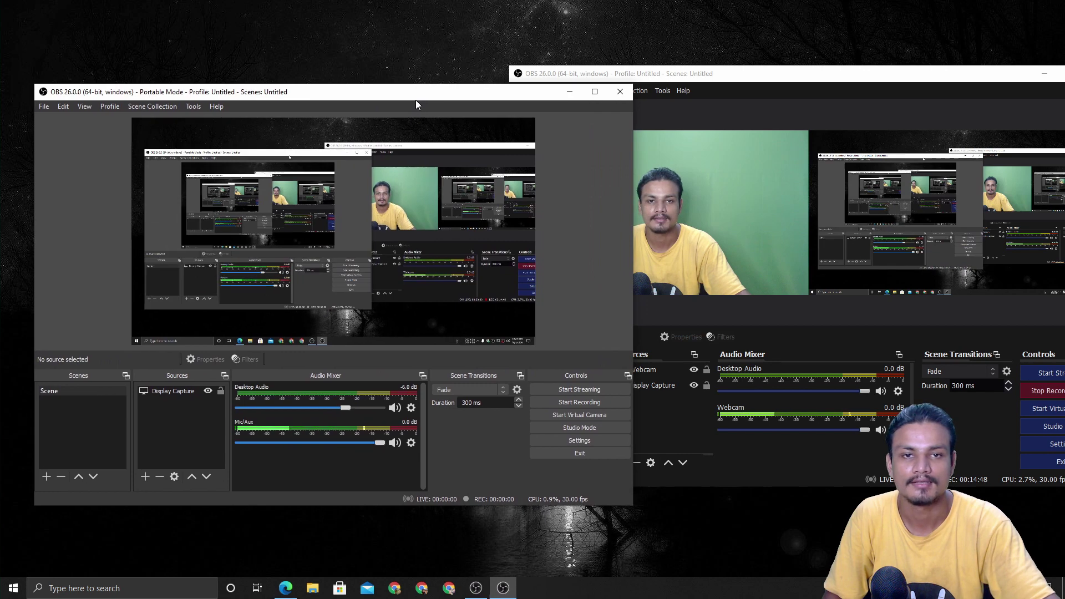
click(789, 76)
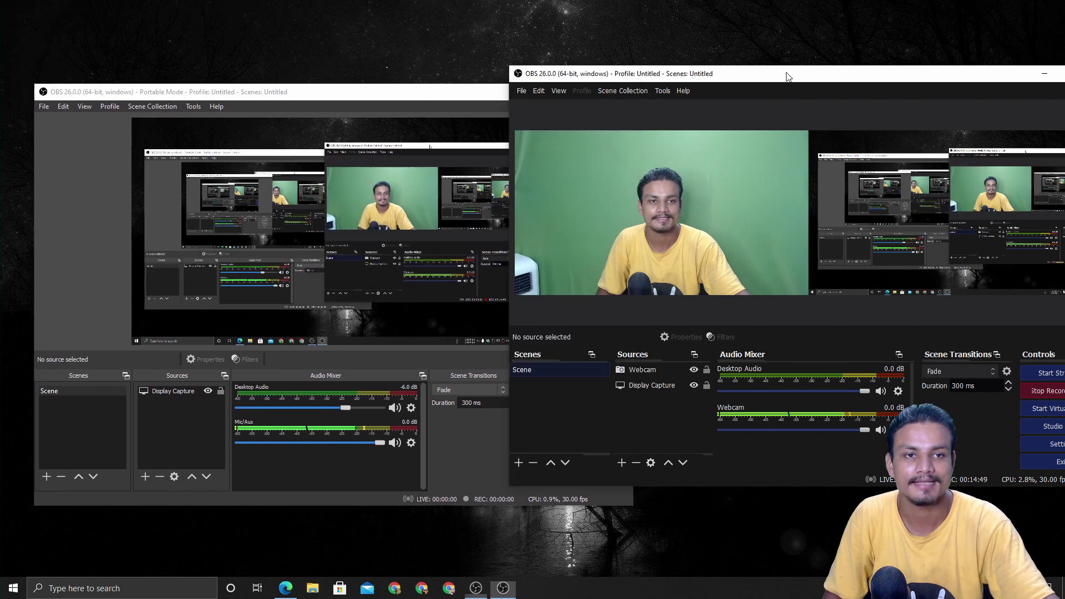
click(286, 92)
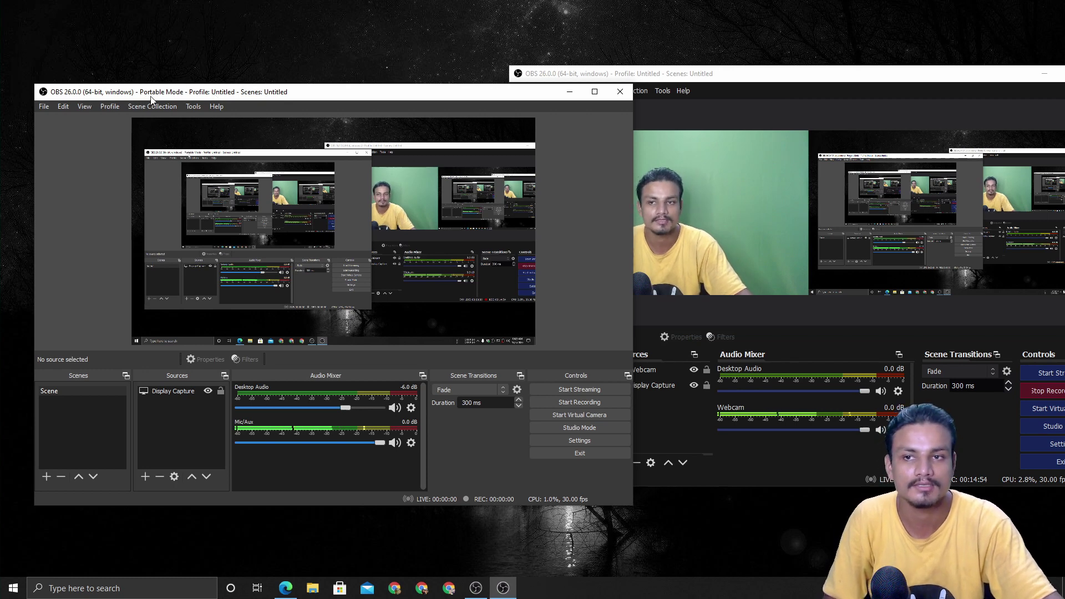
drag(243, 96, 563, 119)
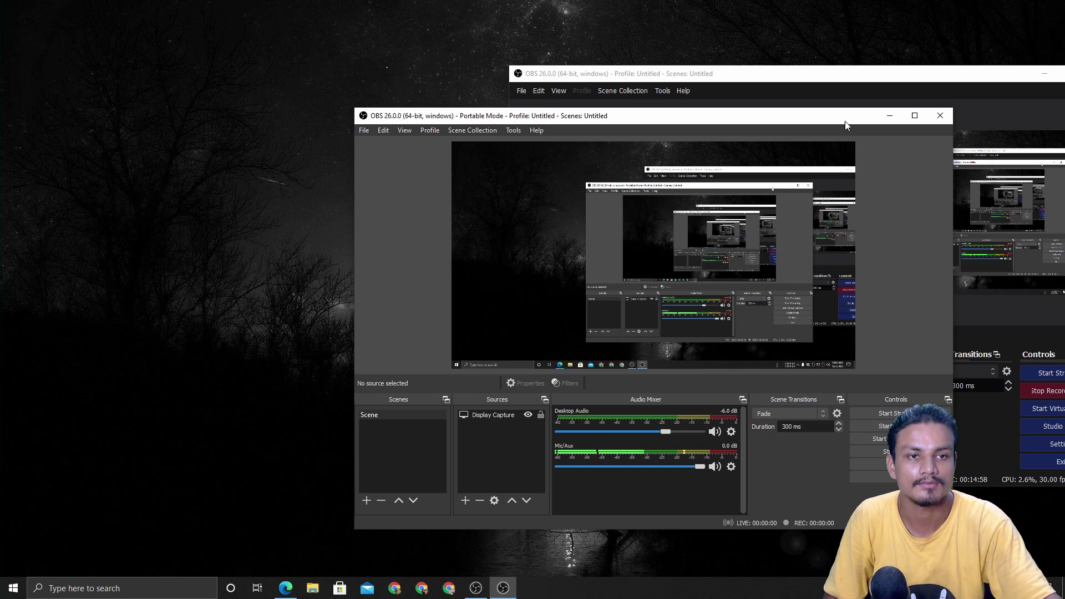
drag(845, 123, 568, 101)
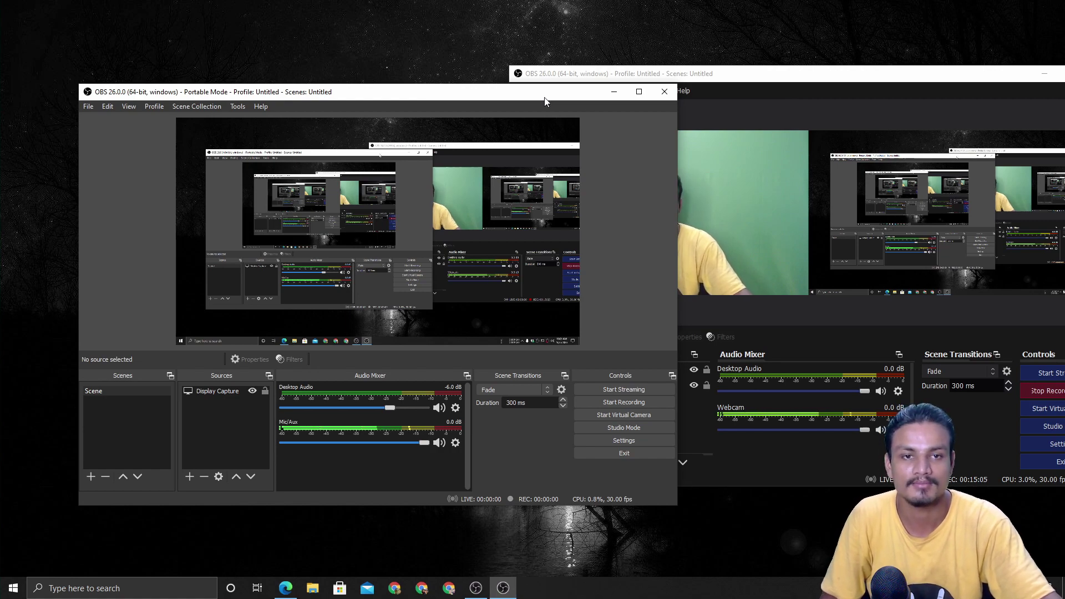
click(664, 91)
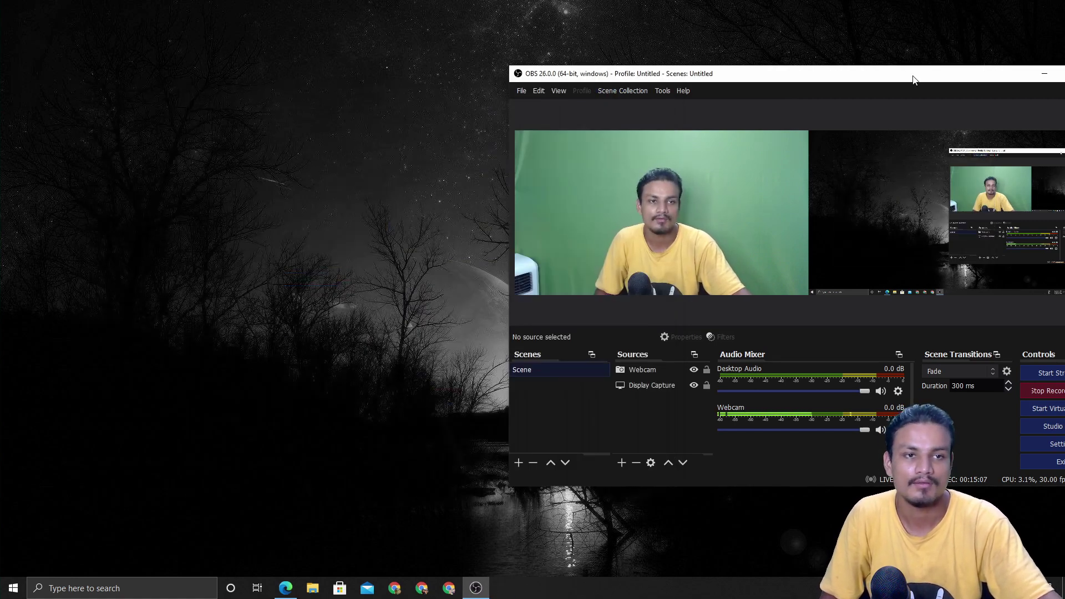
drag(913, 78, 608, 71)
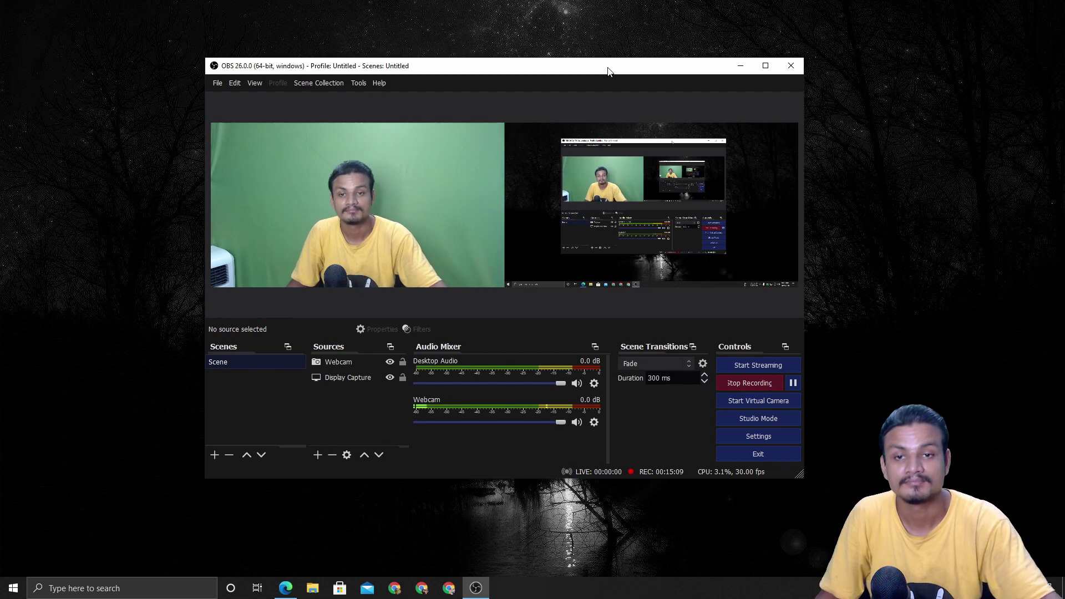